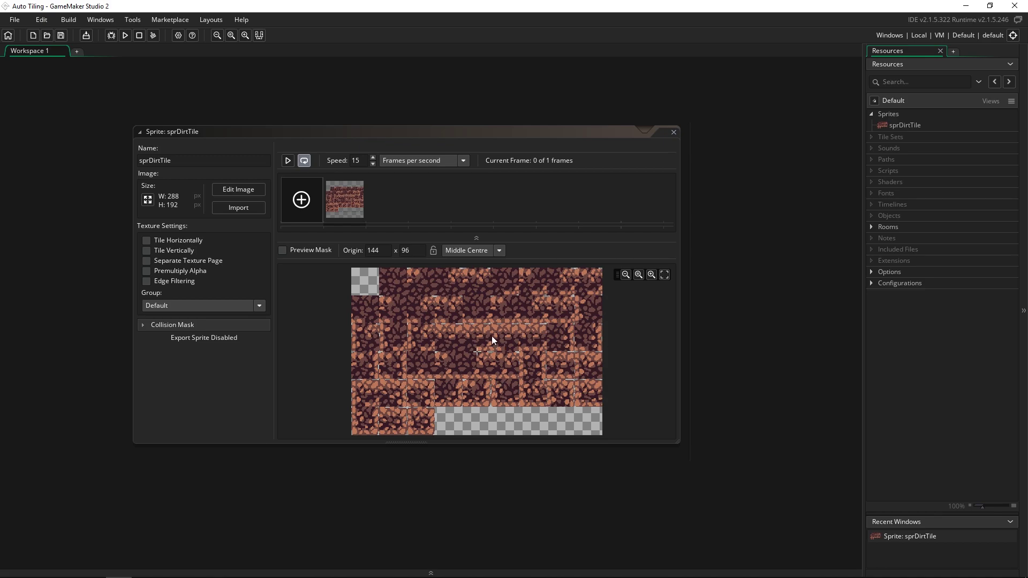
# Create a new tile set in the Tile Sets group and name it tsDirt.
pyautogui.click(889, 136)
pyautogui.rightClick(888, 136)
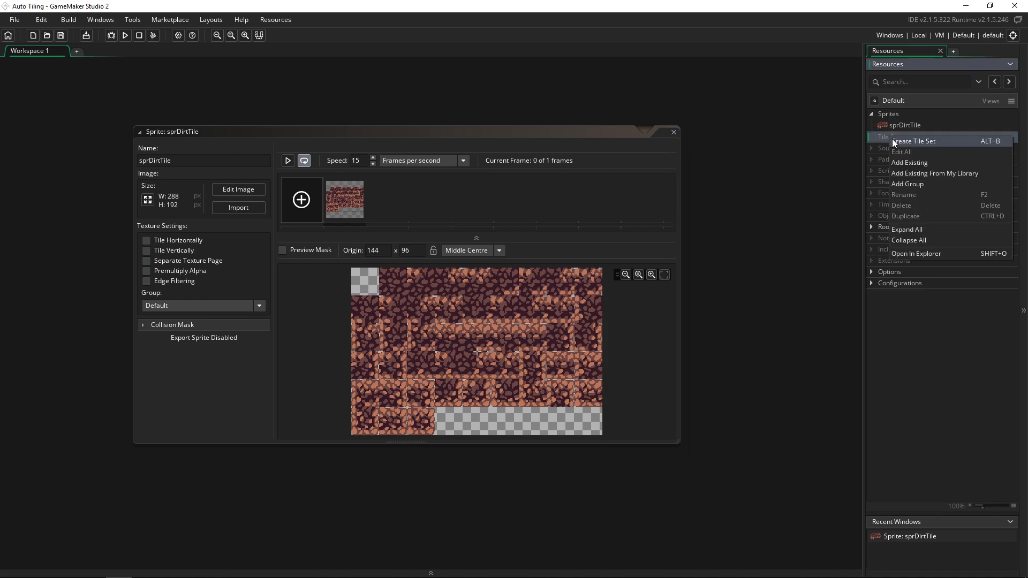
pyautogui.click(891, 140)
pyautogui.scroll(-3, 842, 252)
pyautogui.write('ts')
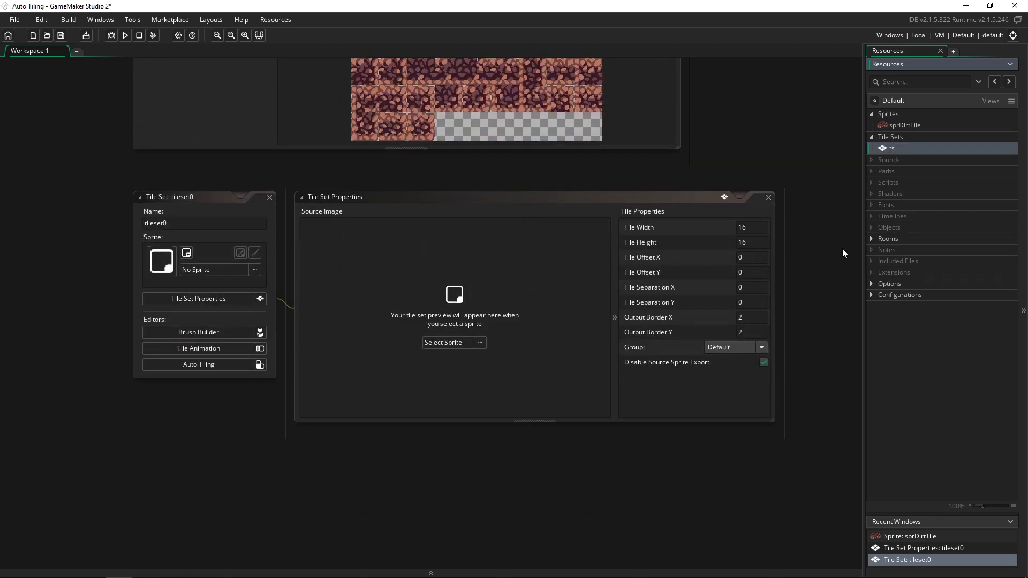
pyautogui.write('Dirt')
pyautogui.press('Return')
# Use sprDirtTile as tsDirt's source image and fit the preview to the pane.
pyautogui.click(220, 271)
pyautogui.click(374, 294)
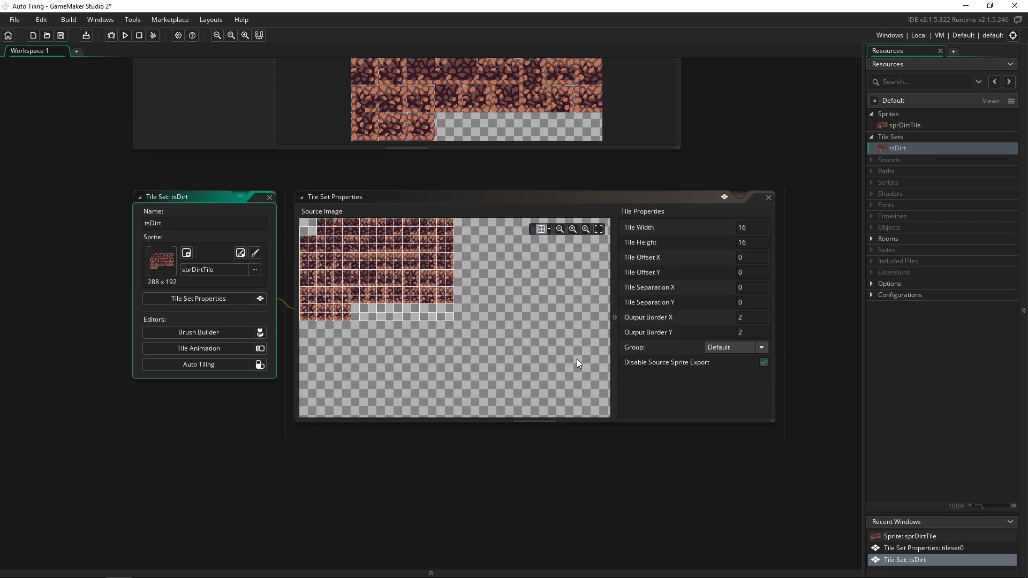
pyautogui.click(598, 229)
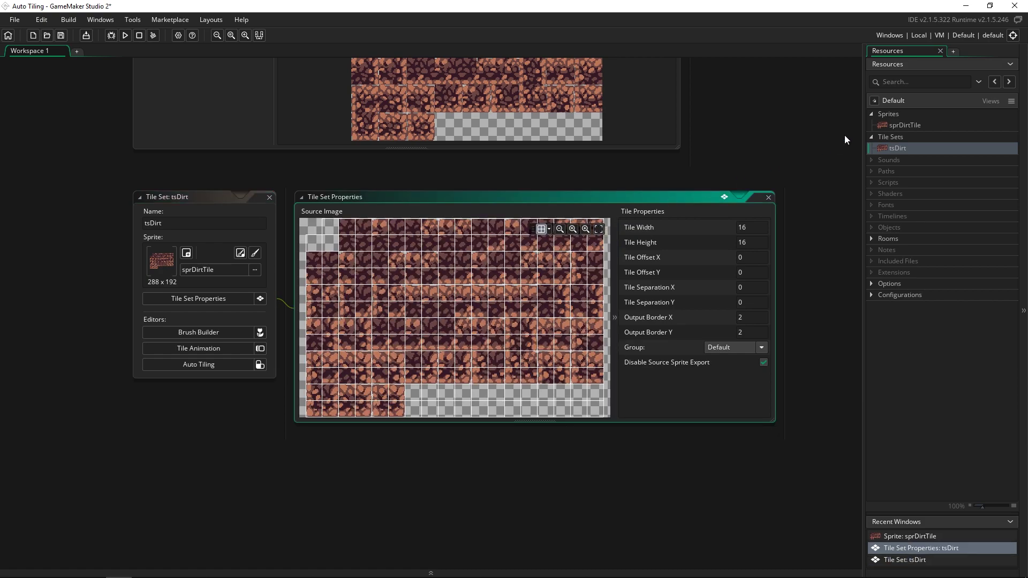
pyautogui.rightClick(888, 137)
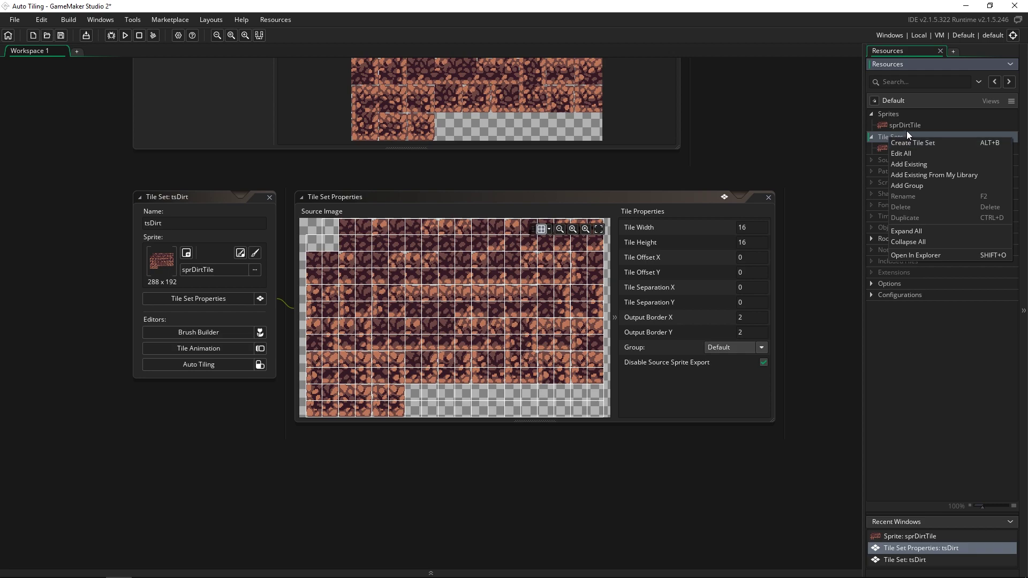
pyautogui.click(907, 128)
pyautogui.click(905, 149)
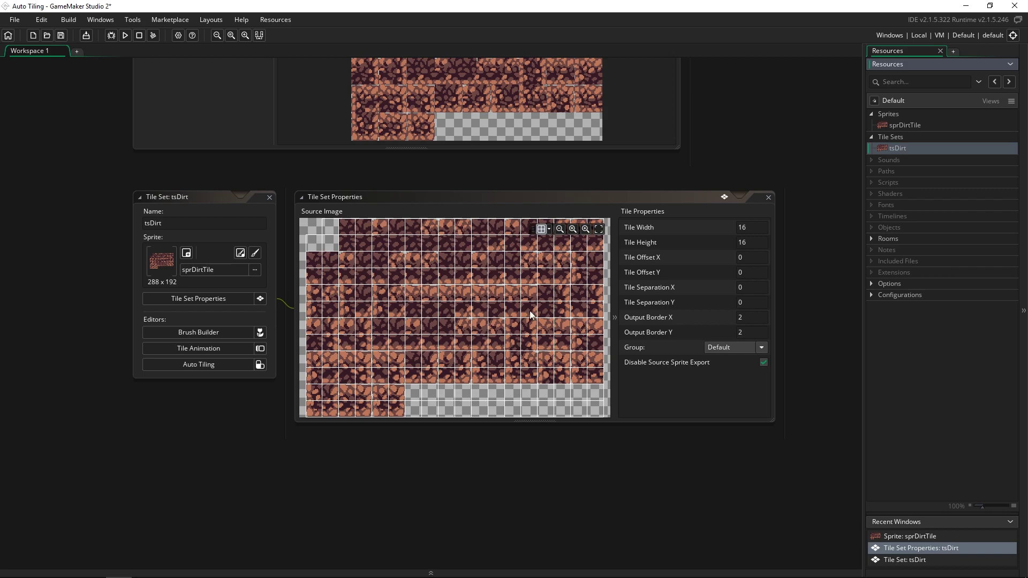
# Set tsDirt's Tile Width and Tile Height to 32 pixels each.
pyautogui.click(742, 228)
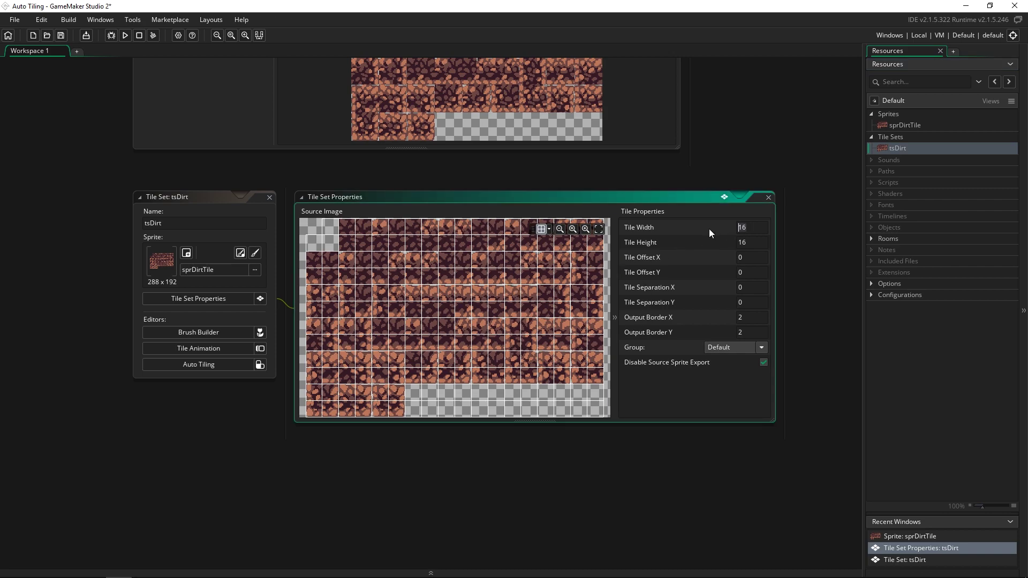
pyautogui.write('32')
pyautogui.press('Tab')
pyautogui.write('32')
pyautogui.press('Tab')
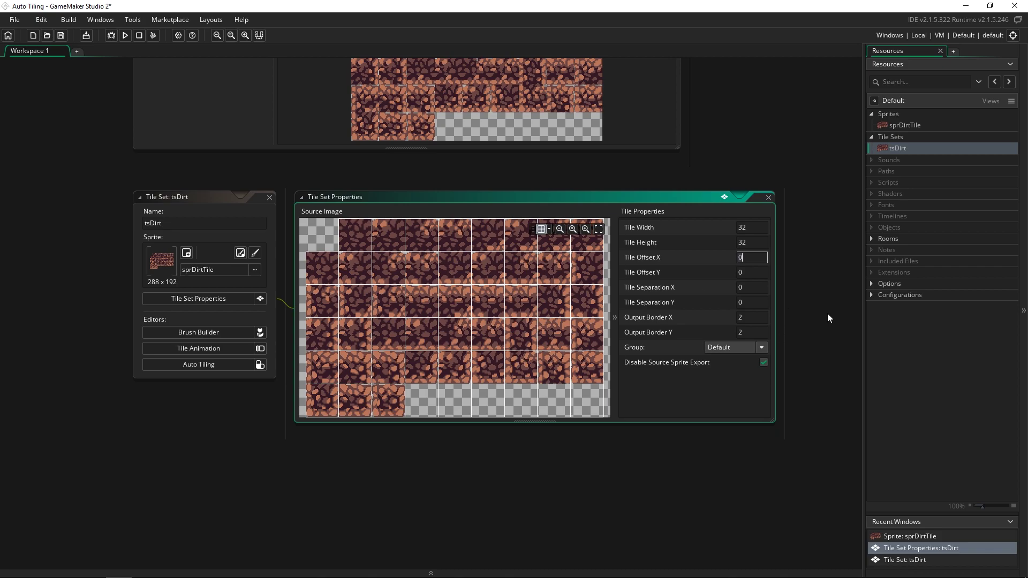
pyautogui.scroll(3, 827, 313)
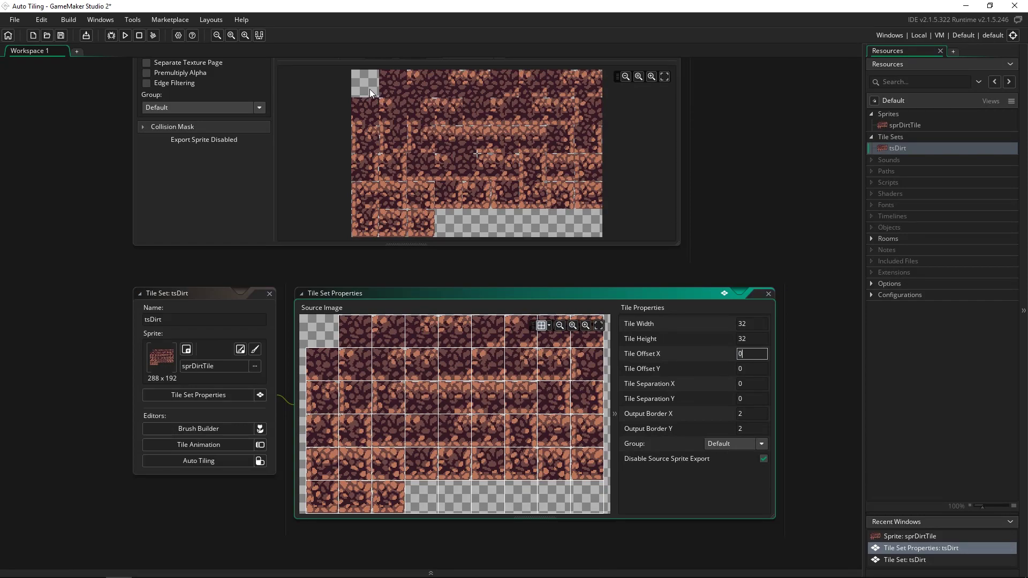
pyautogui.scroll(-1, 825, 303)
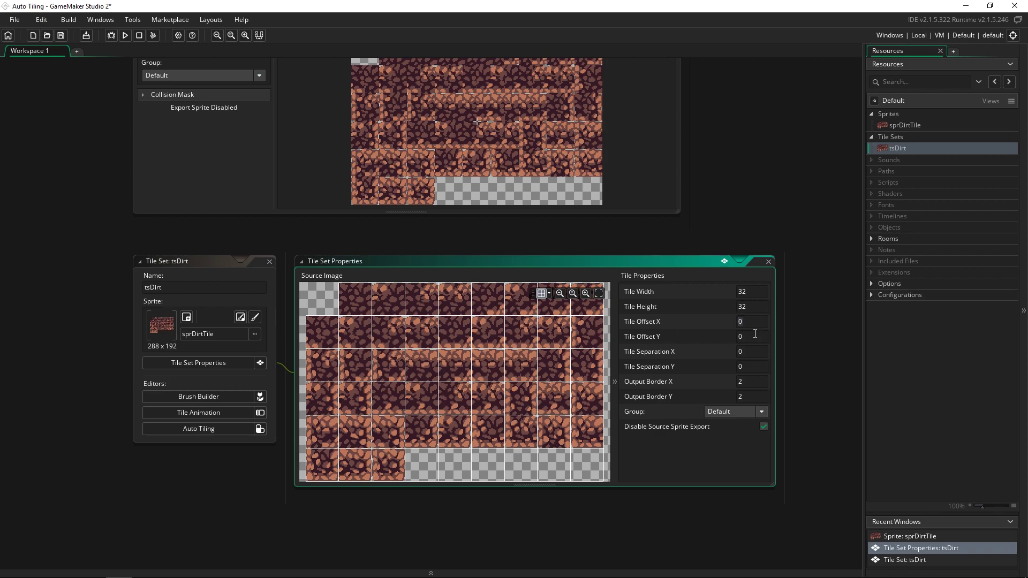
pyautogui.click(736, 336)
# Open tsDirt's Auto Tiling editor, widen the window and tiles pane, and fit the sheet.
pyautogui.click(254, 428)
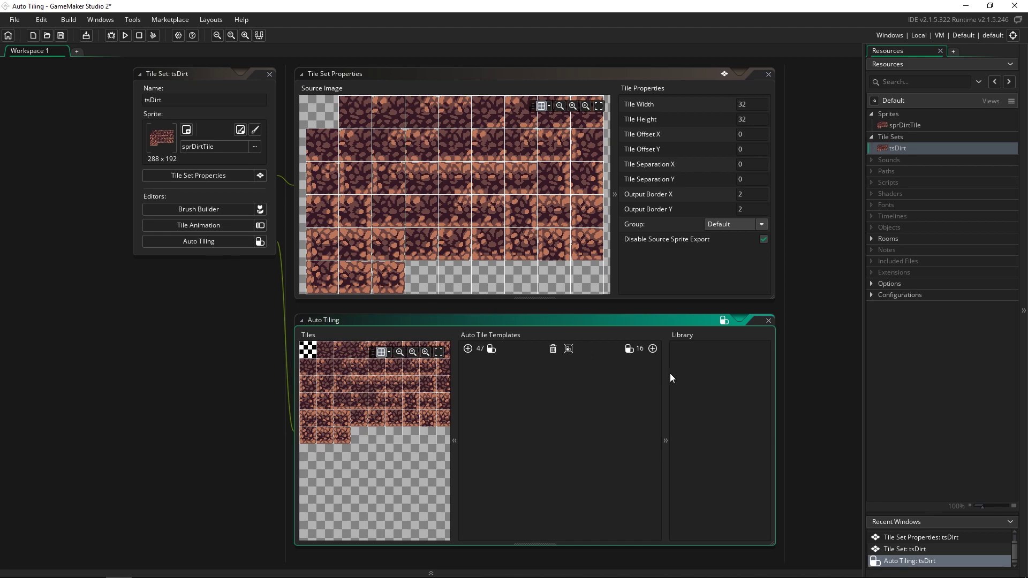
pyautogui.scroll(-3, 817, 364)
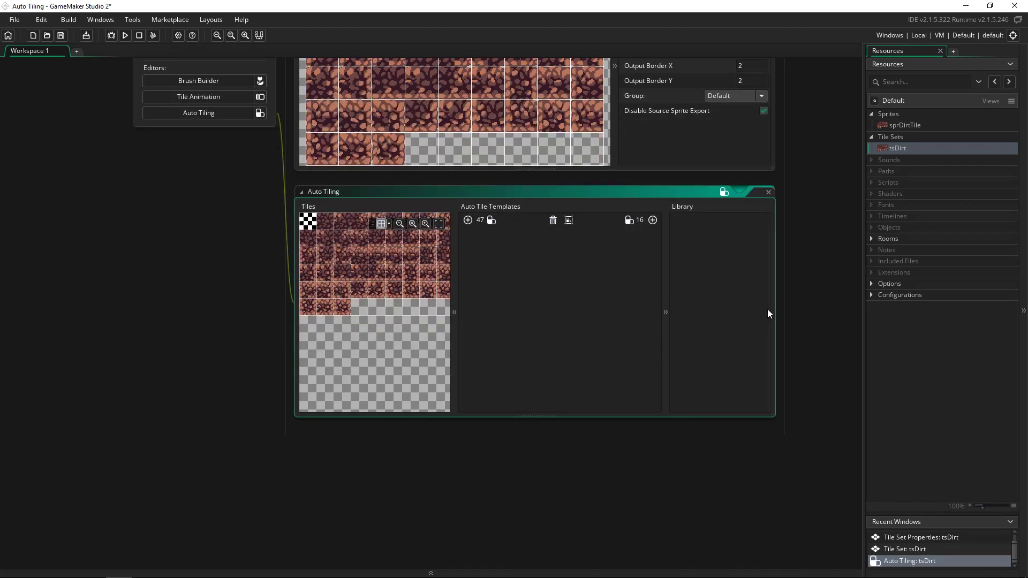
pyautogui.moveTo(774, 307); pyautogui.dragTo(853, 307)
pyautogui.click(1021, 276)
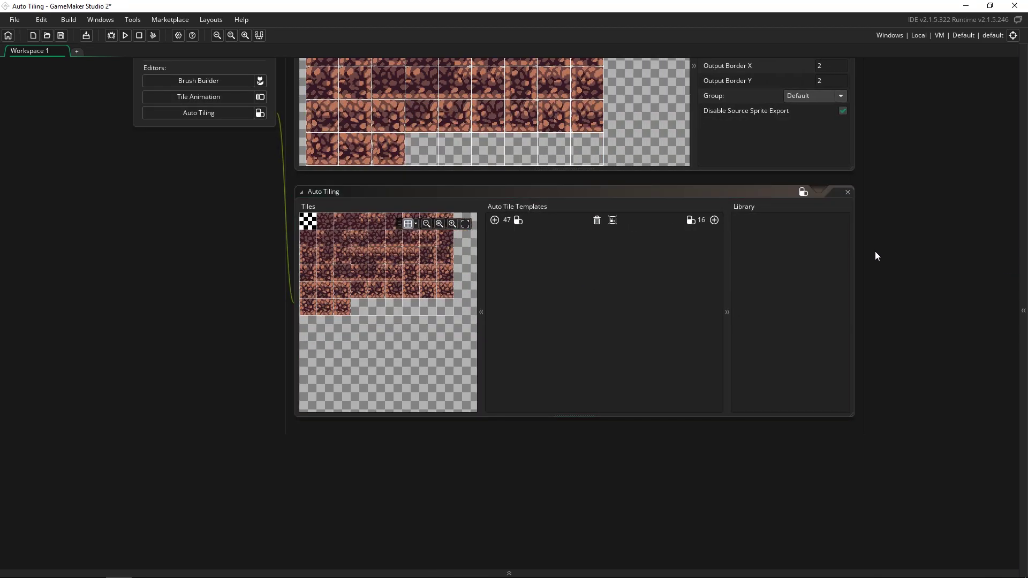
pyautogui.moveTo(851, 248); pyautogui.dragTo(972, 249)
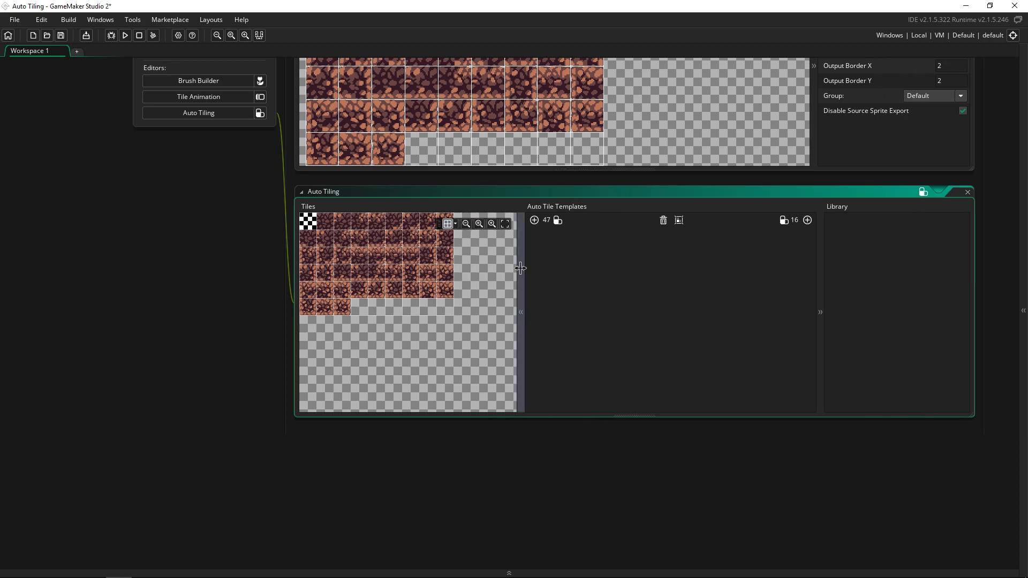
pyautogui.moveTo(520, 267); pyautogui.dragTo(607, 268)
pyautogui.click(591, 224)
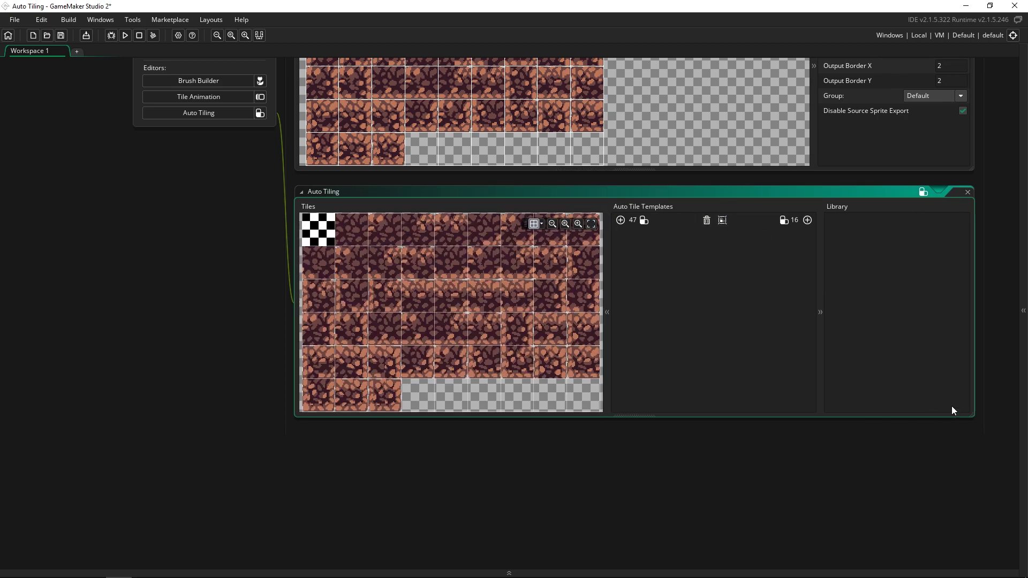
pyautogui.scroll(3, 825, 191)
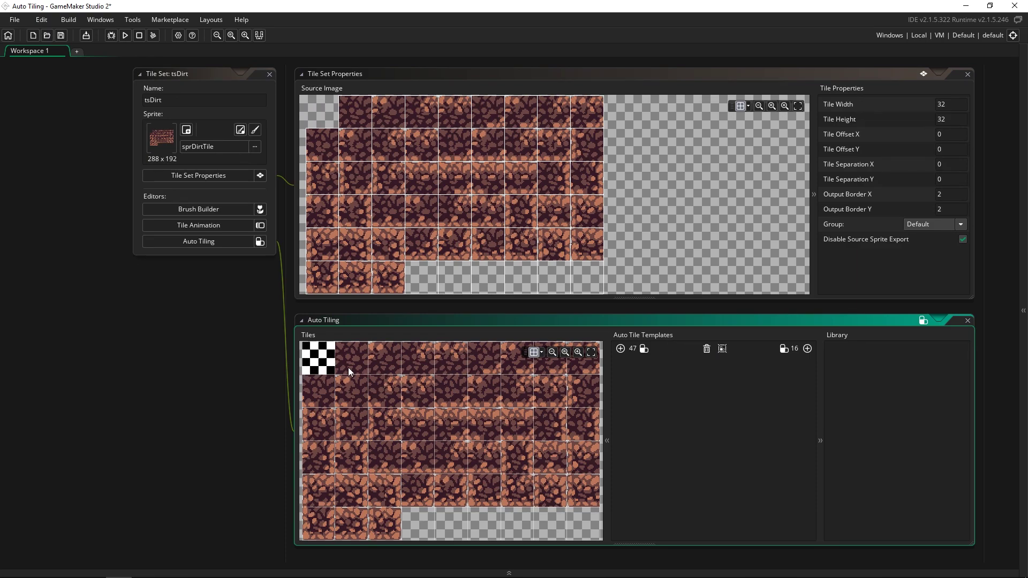
# Add 16-tile and 47-tile templates, then put a dirt tile in autotile_1's first slot.
pyautogui.click(807, 348)
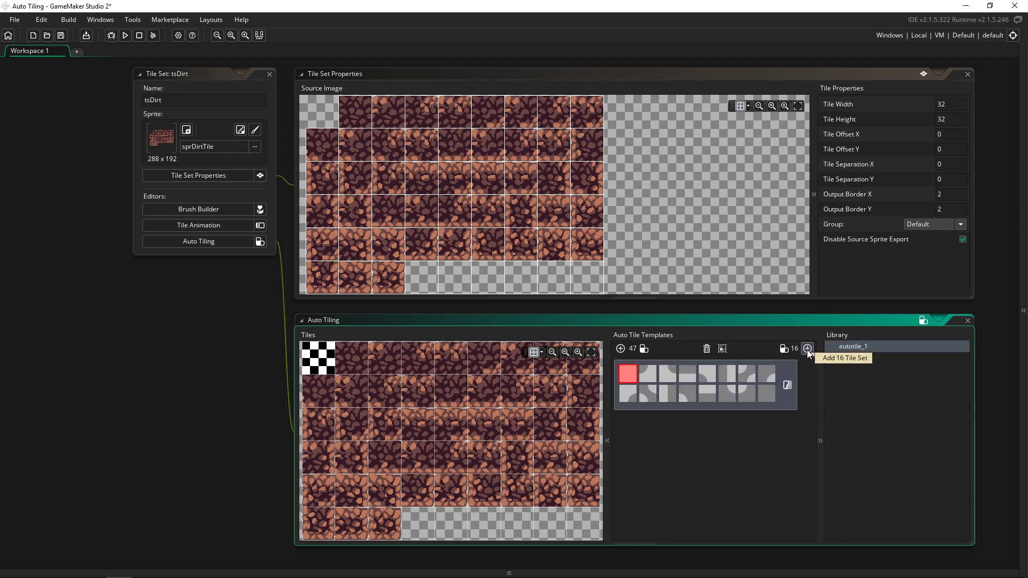
pyautogui.click(619, 348)
pyautogui.click(650, 381)
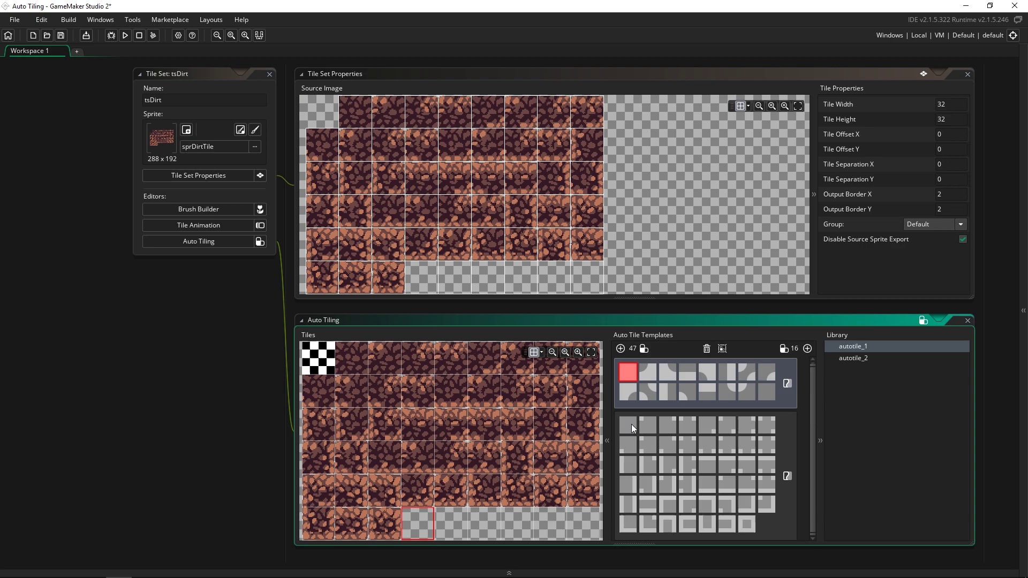
pyautogui.click(353, 363)
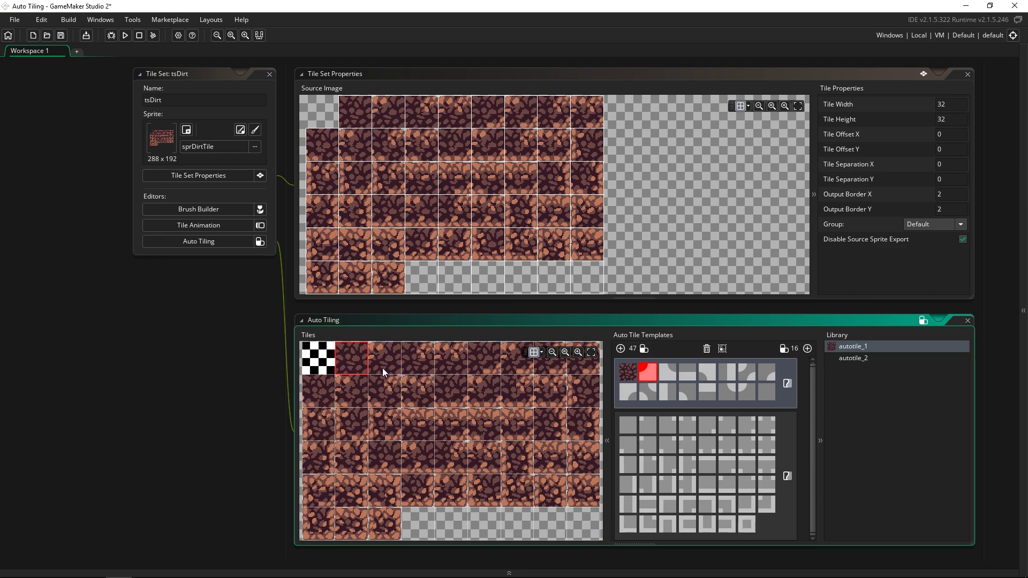
pyautogui.keyDown('ctrl'); pyautogui.scroll(5, 379, 382); pyautogui.keyUp('ctrl')
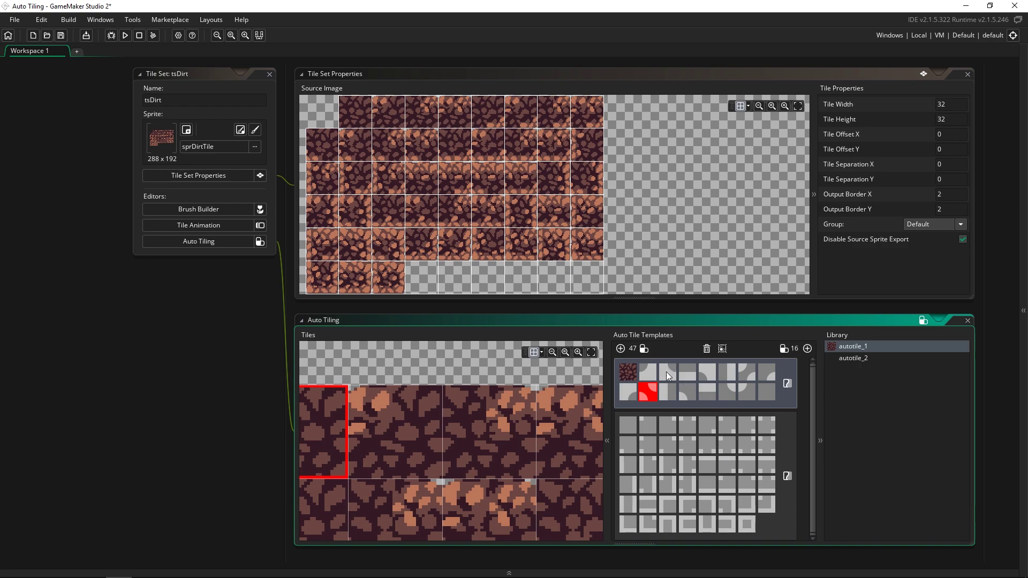
pyautogui.click(591, 352)
# Delete the autotile_1 template and fill the first row of template slots with dirt tiles.
pyautogui.click(767, 373)
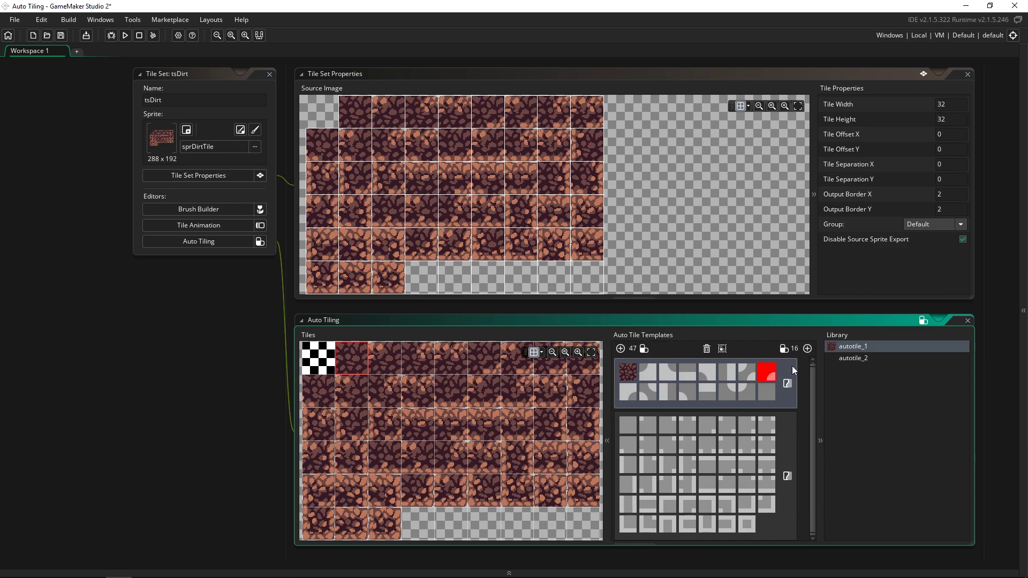
pyautogui.click(706, 348)
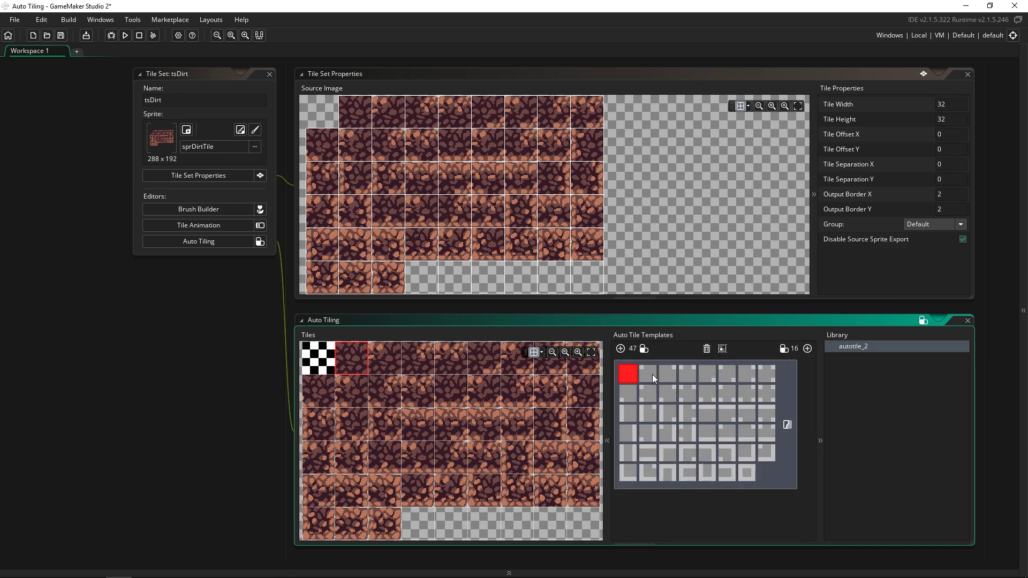
pyautogui.click(357, 364)
pyautogui.click(389, 355)
pyautogui.click(415, 355)
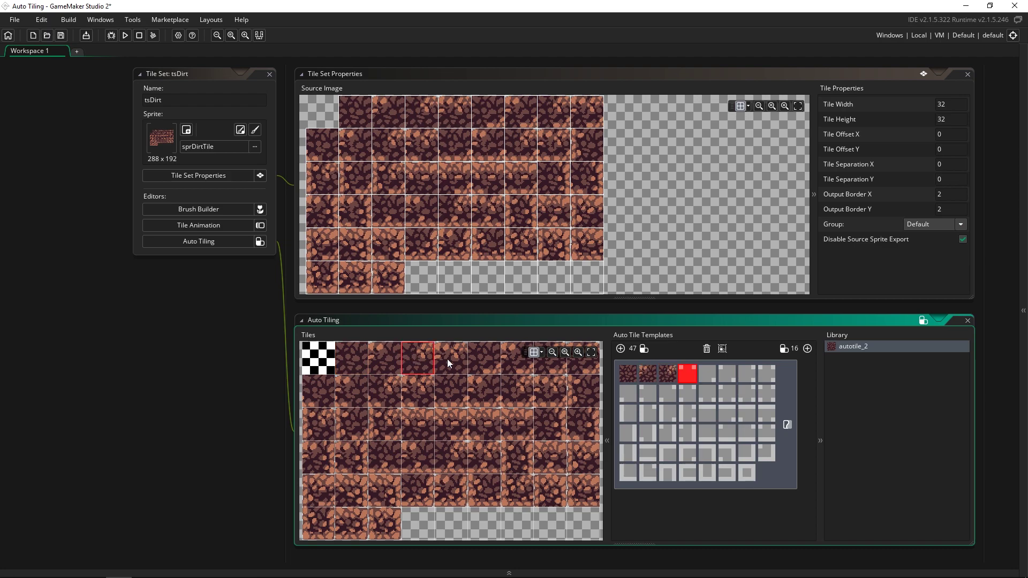
pyautogui.click(451, 358)
pyautogui.click(483, 360)
pyautogui.click(519, 365)
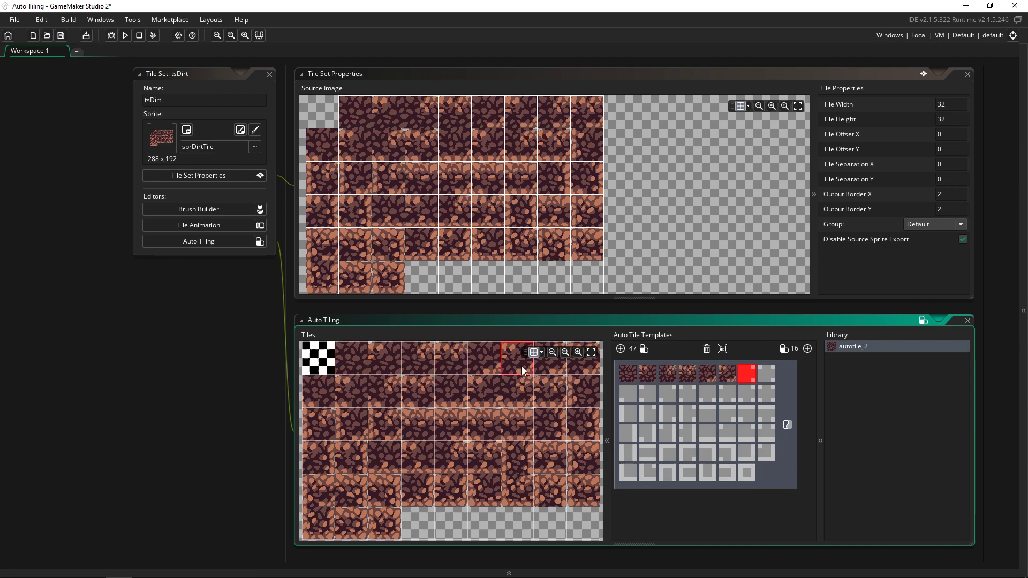
pyautogui.click(549, 367)
pyautogui.click(579, 367)
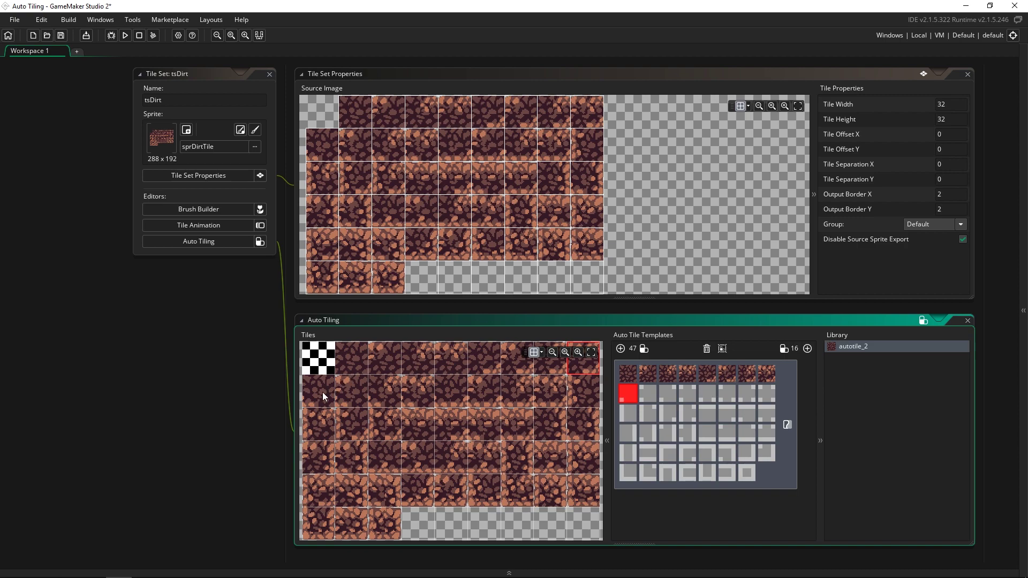
# Fill the second row of template slots with the matching dirt tiles.
pyautogui.click(322, 392)
pyautogui.click(353, 390)
pyautogui.click(386, 386)
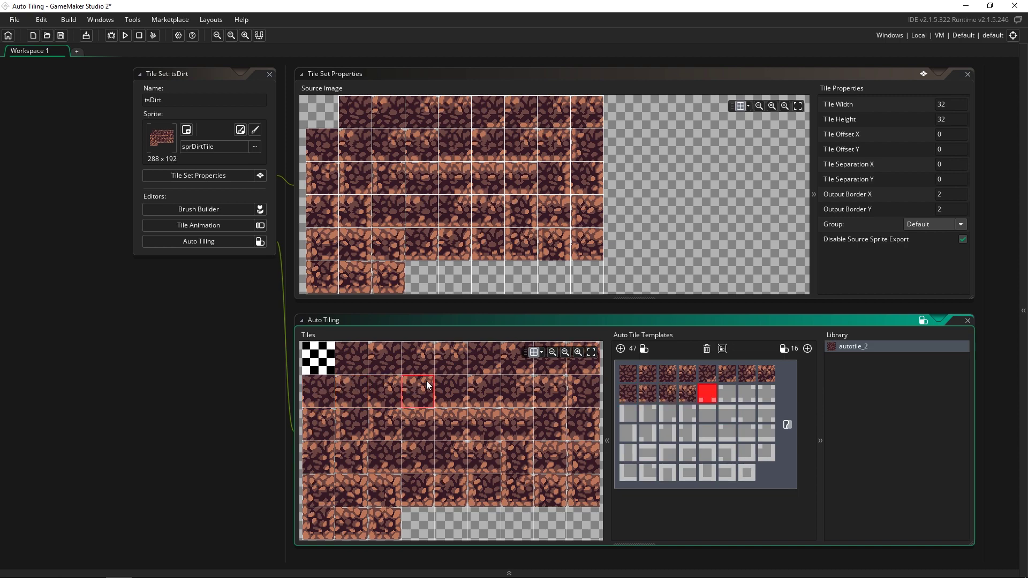
pyautogui.click(428, 385)
pyautogui.click(458, 385)
pyautogui.click(519, 391)
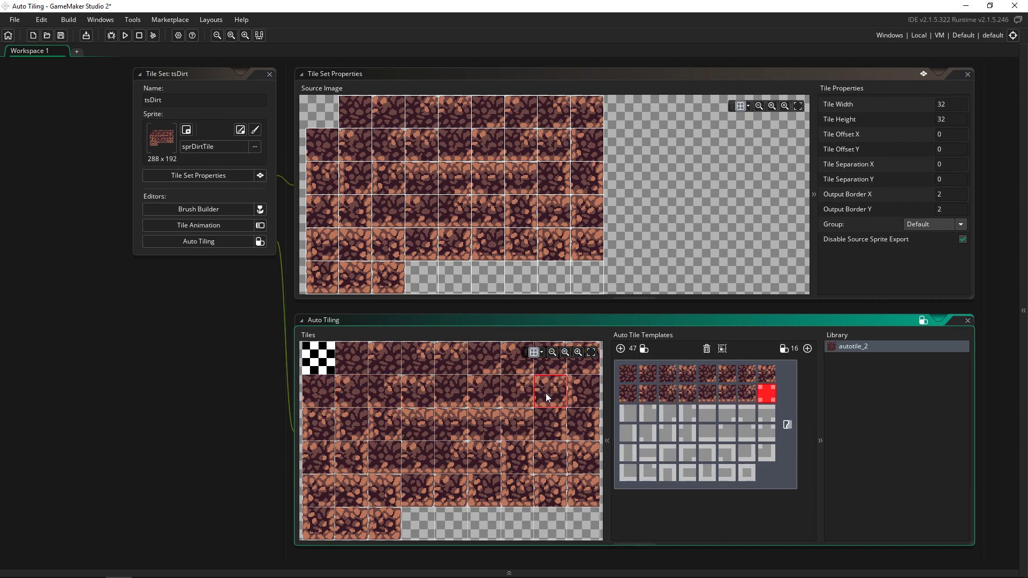
pyautogui.click(549, 392)
# Fill the third row of template slots with the matching dirt tiles.
pyautogui.click(586, 390)
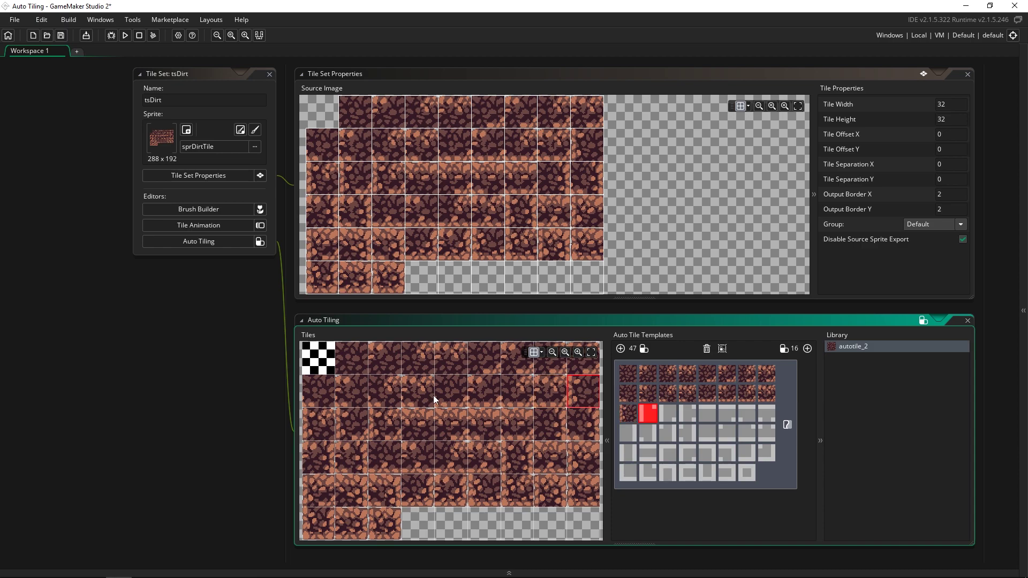
pyautogui.click(321, 426)
pyautogui.click(353, 424)
pyautogui.click(382, 421)
pyautogui.click(414, 420)
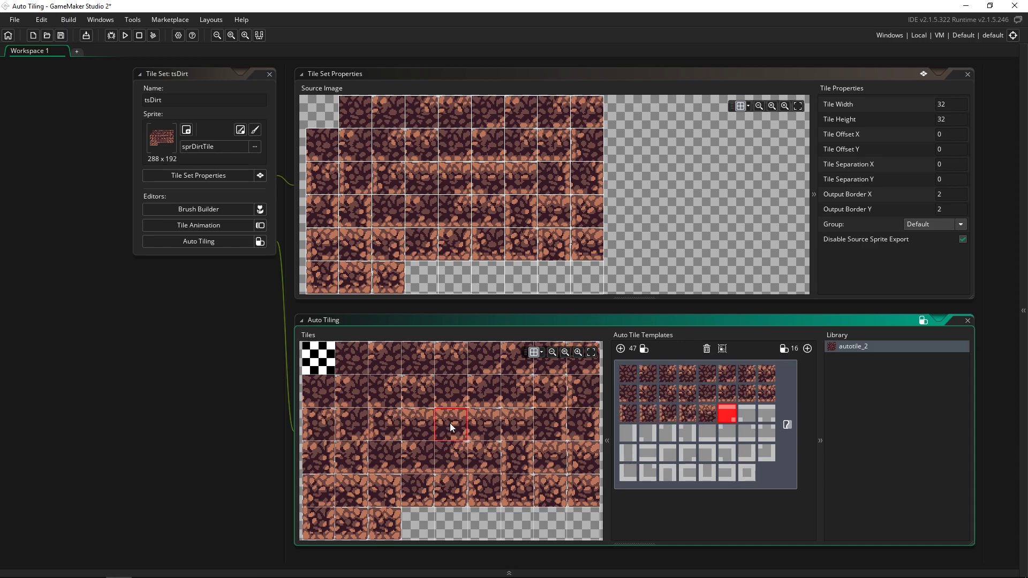
pyautogui.click(450, 424)
pyautogui.click(479, 425)
pyautogui.click(517, 425)
# Fill the fourth row of template slots with the matching dirt tiles.
pyautogui.click(549, 423)
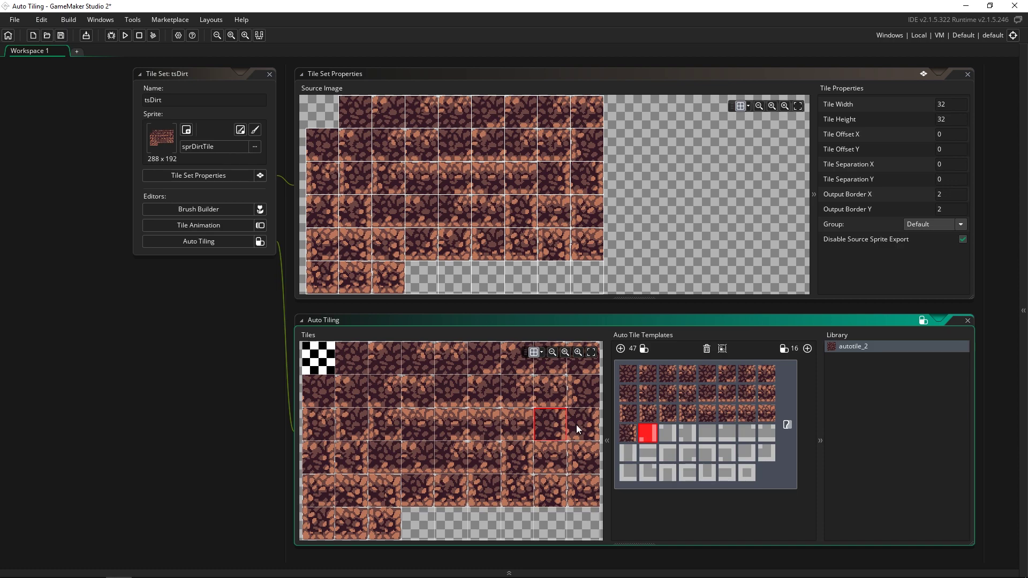
pyautogui.click(577, 426)
pyautogui.click(311, 453)
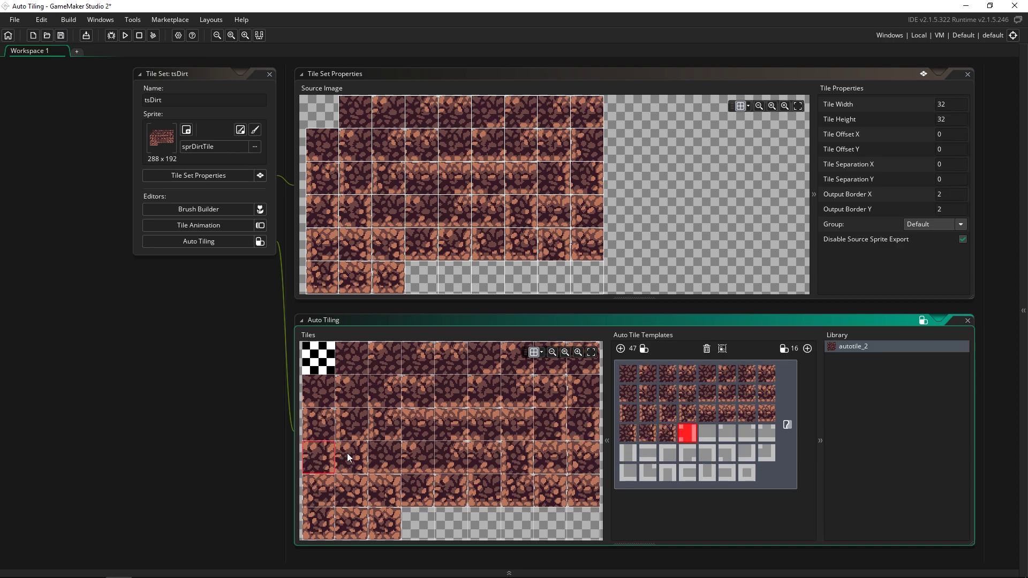
pyautogui.click(347, 453)
pyautogui.click(390, 454)
pyautogui.click(419, 452)
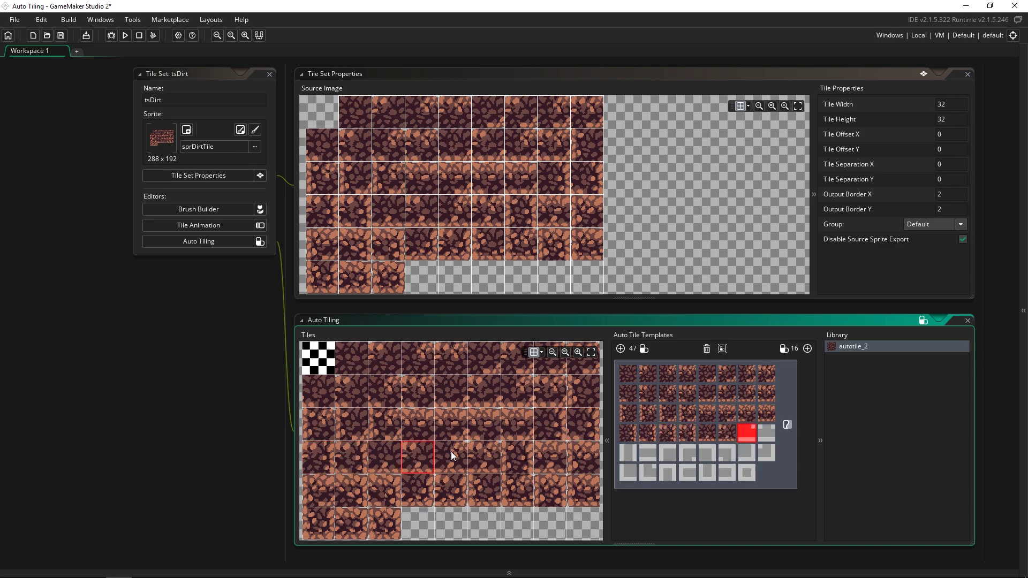
pyautogui.click(450, 452)
pyautogui.click(493, 454)
# Fill the fifth row of template slots with the matching dirt tiles.
pyautogui.click(510, 454)
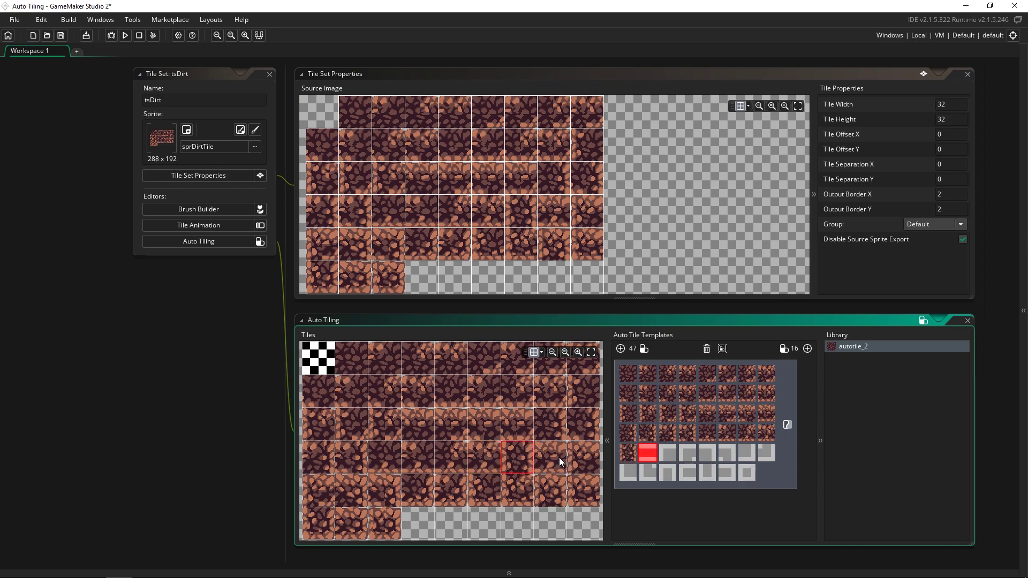
pyautogui.click(559, 457)
pyautogui.click(576, 457)
pyautogui.click(328, 494)
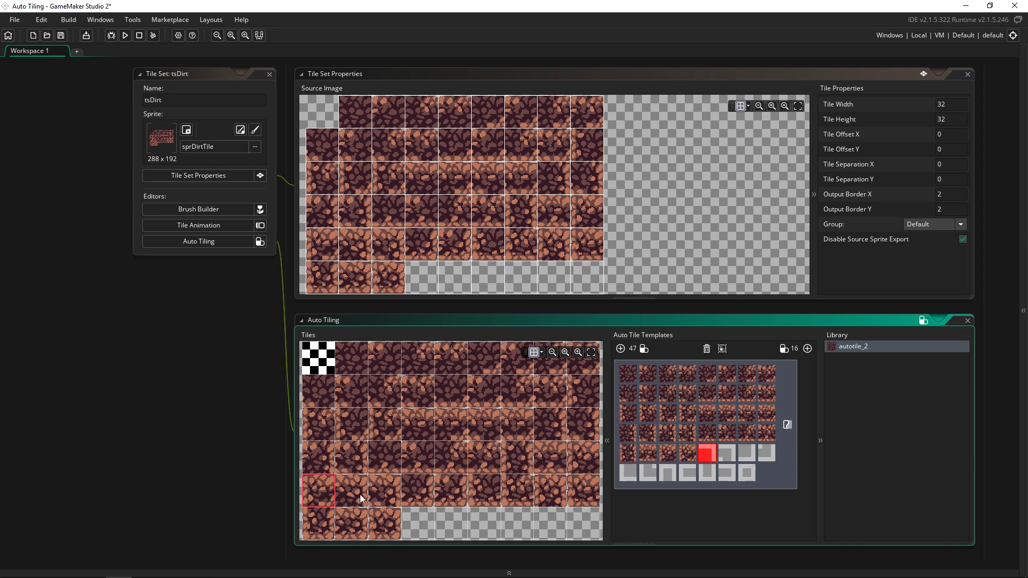
pyautogui.click(360, 494)
pyautogui.click(380, 490)
pyautogui.click(421, 488)
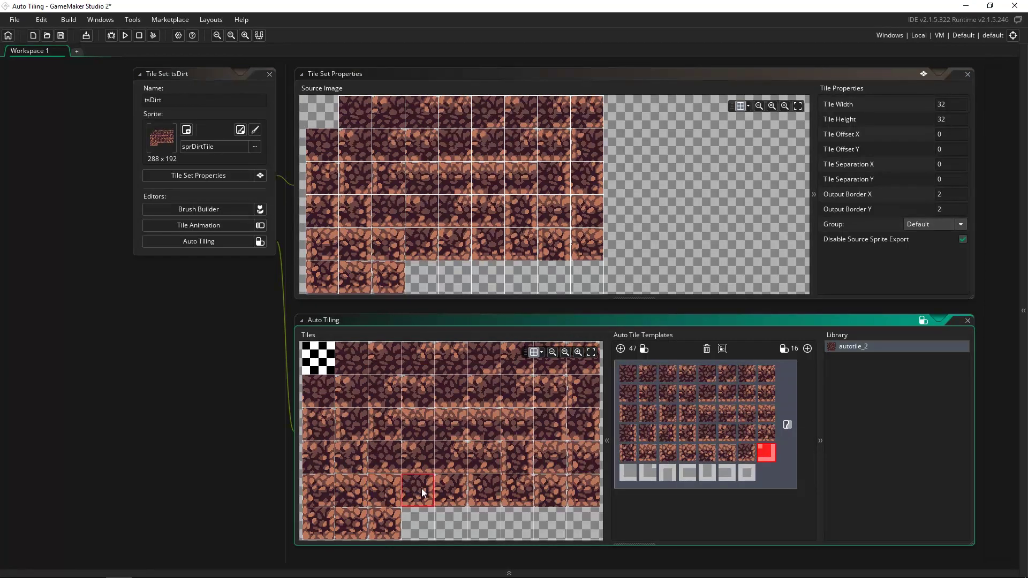
pyautogui.click(457, 489)
# Fill the final template slots to complete the set, then select the autotile_2 entry.
pyautogui.click(477, 489)
pyautogui.click(517, 493)
pyautogui.click(542, 487)
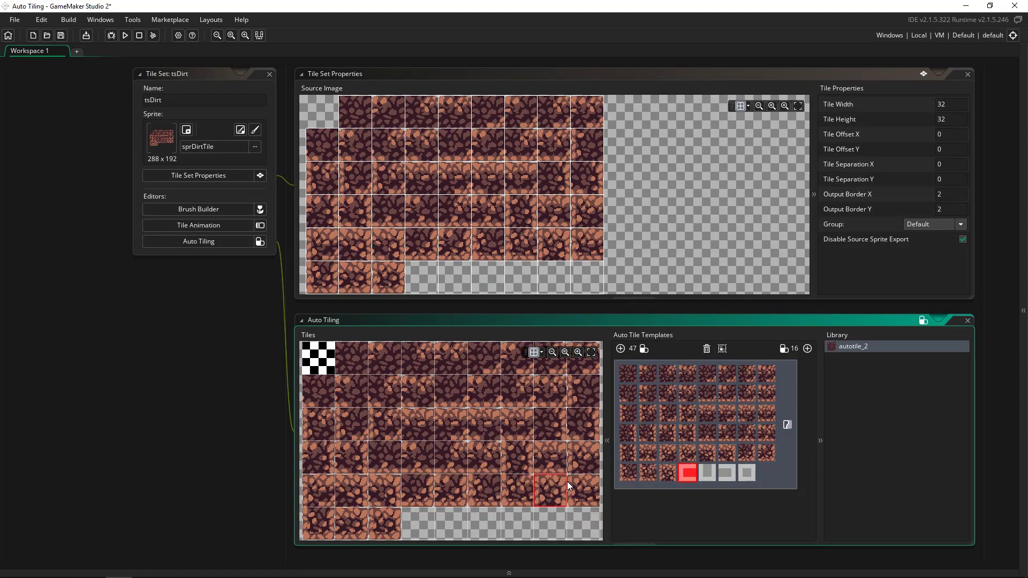
pyautogui.click(567, 481)
pyautogui.click(323, 519)
pyautogui.click(359, 515)
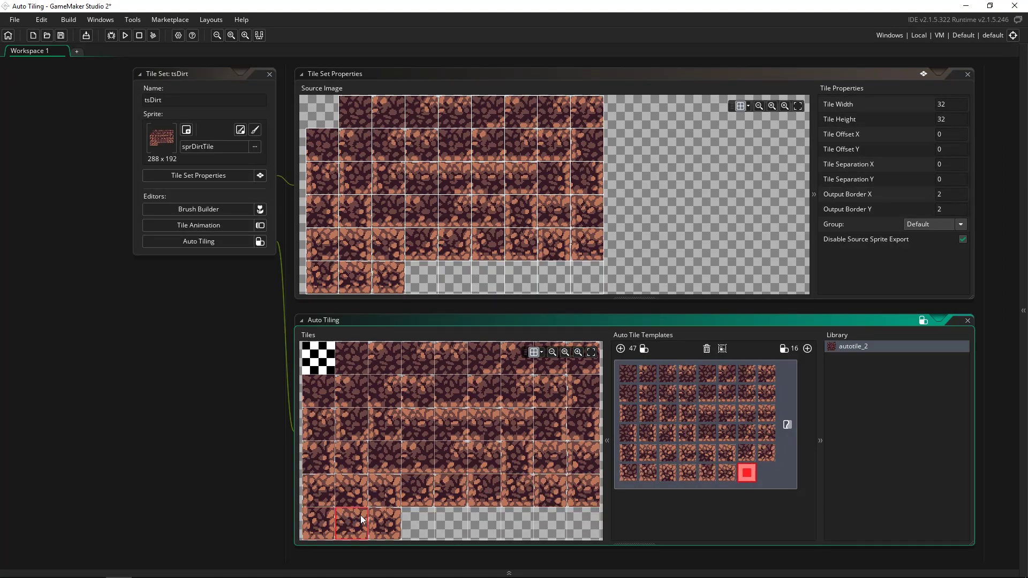
pyautogui.click(379, 519)
pyautogui.click(852, 349)
# Open room0, add a tile layer named Dirt, and move it below Instances.
pyautogui.click(1022, 264)
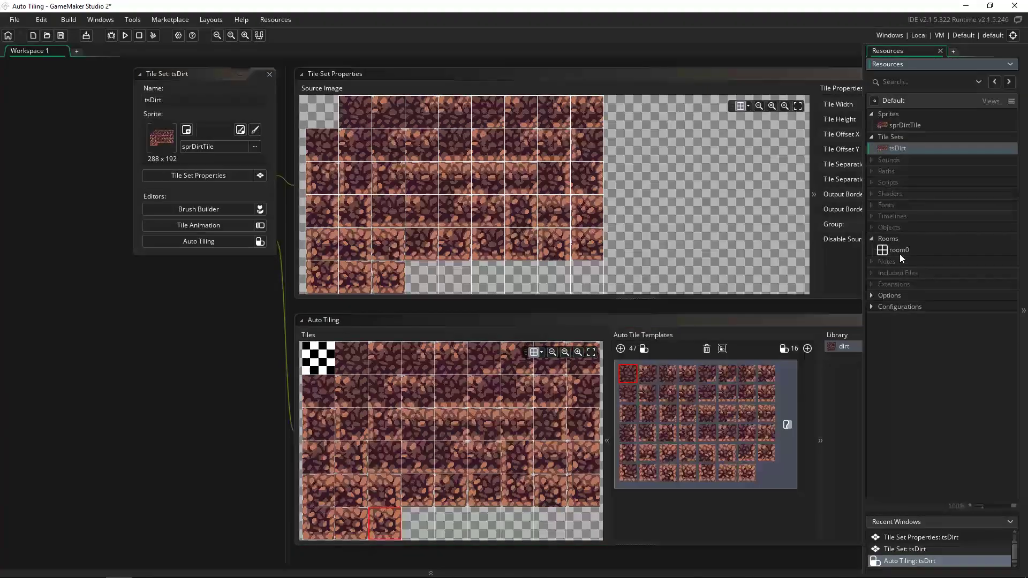
pyautogui.doubleClick(899, 254)
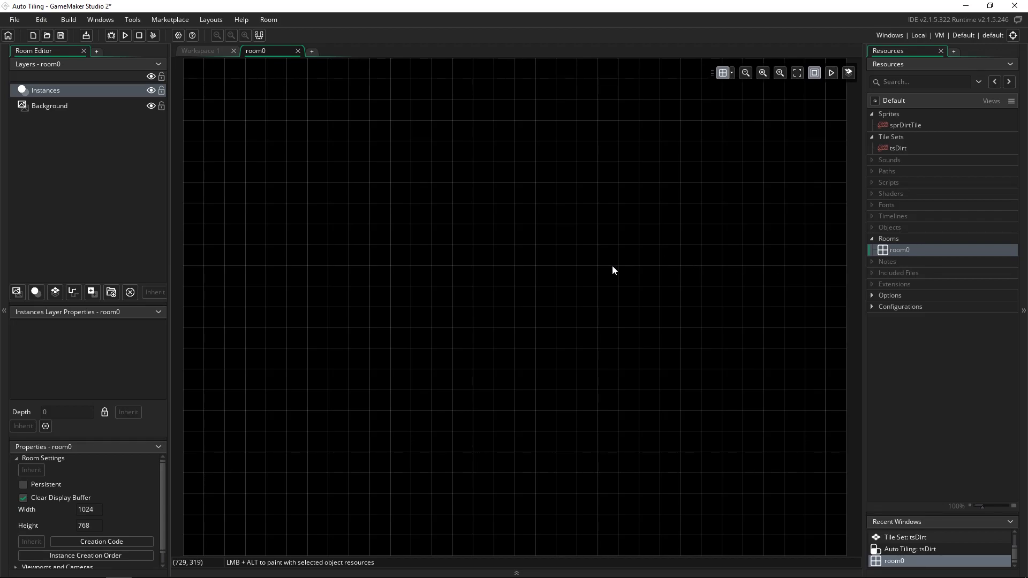
pyautogui.click(59, 291)
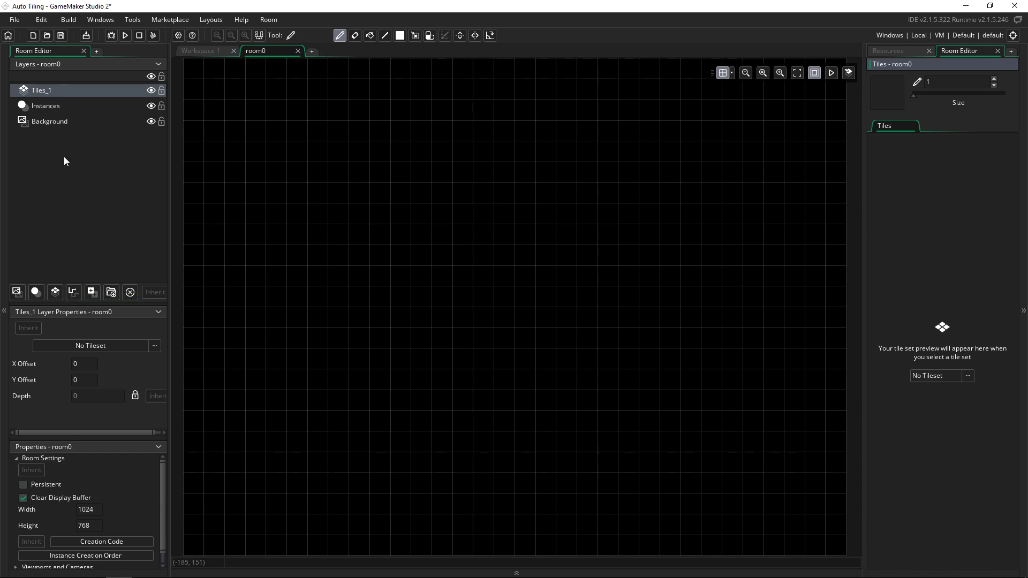
pyautogui.click(97, 148)
pyautogui.press('F2')
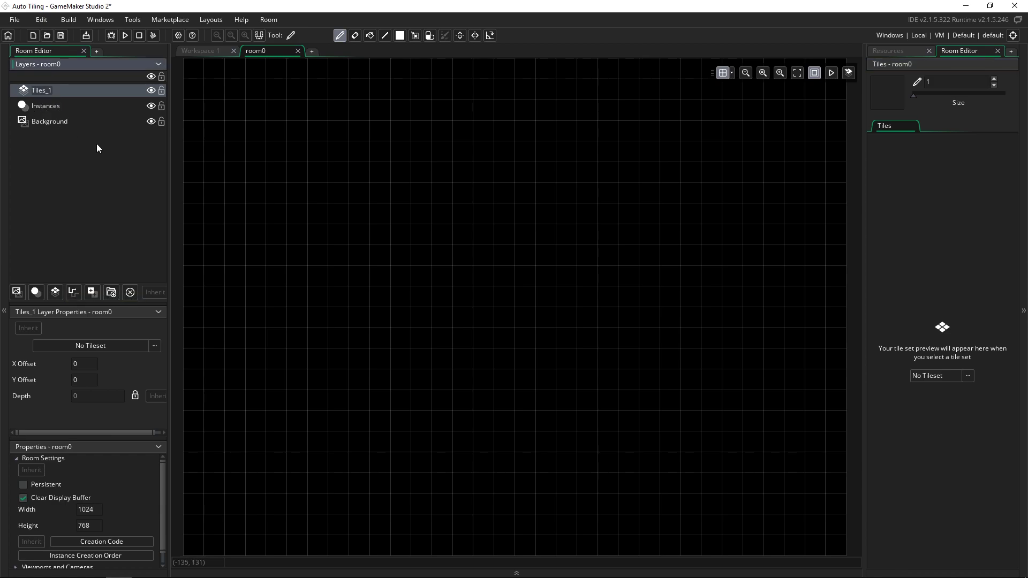
pyautogui.write('Dirt')
pyautogui.press('Return')
pyautogui.moveTo(62, 91); pyautogui.dragTo(64, 115)
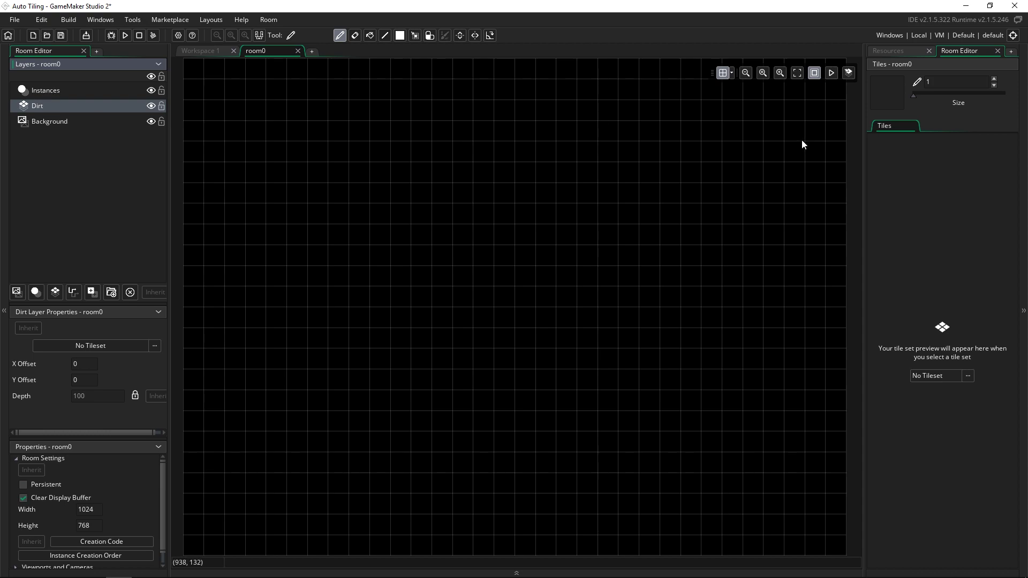
pyautogui.moveTo(863, 123); pyautogui.dragTo(817, 123)
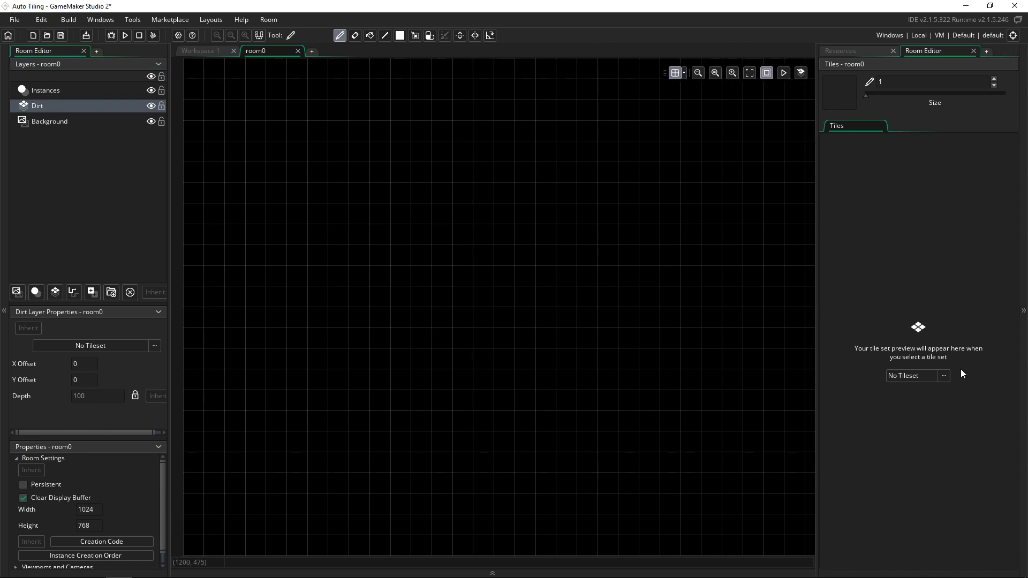
# Assign tsDirt to the Dirt layer and pick the dirt auto-tile library.
pyautogui.click(950, 377)
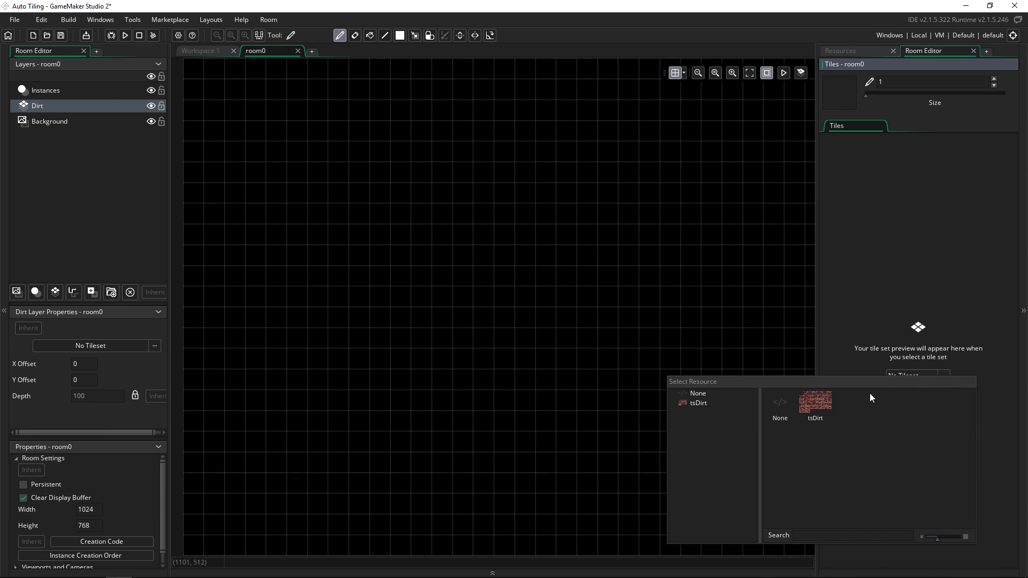
pyautogui.click(813, 402)
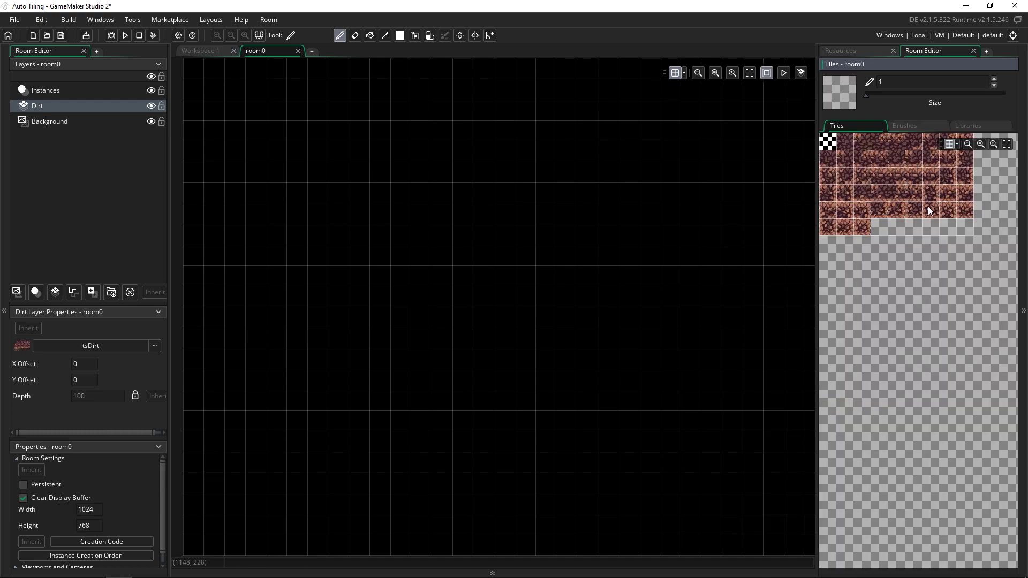
pyautogui.click(966, 126)
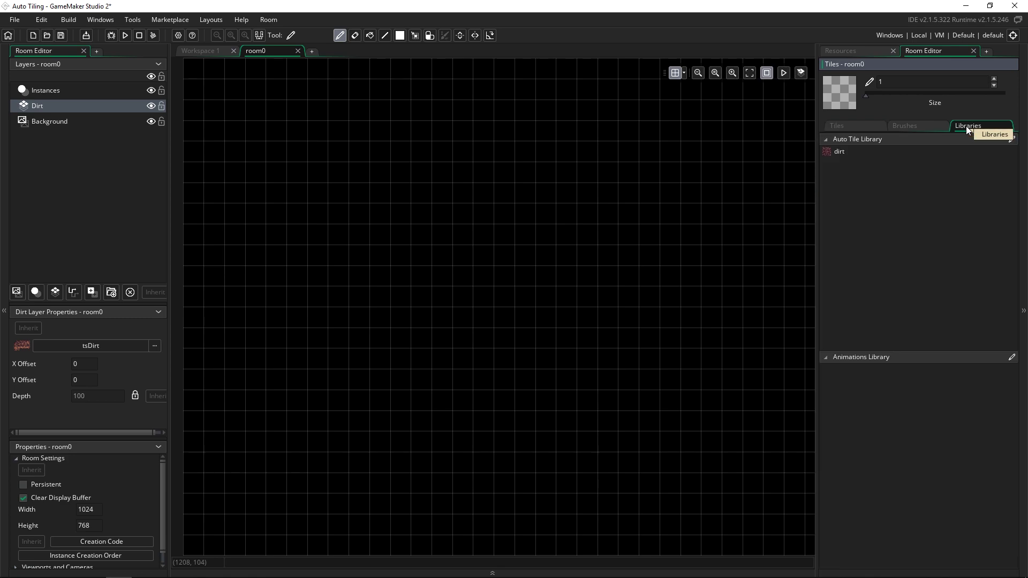
pyautogui.click(868, 151)
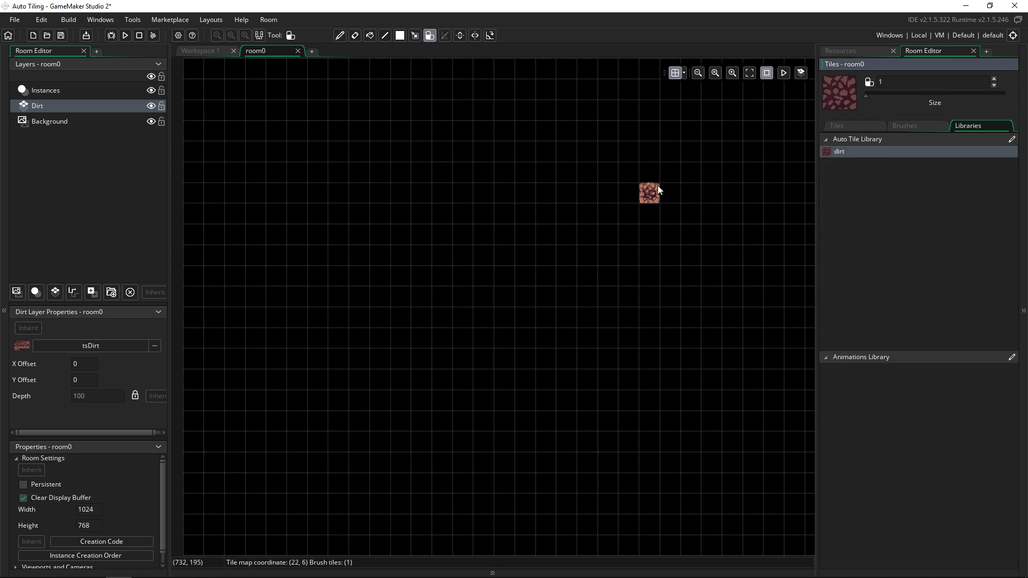
# Paint plain test dirt tiles, undo them, and reselect the dirt auto-tile library.
pyautogui.click(865, 123)
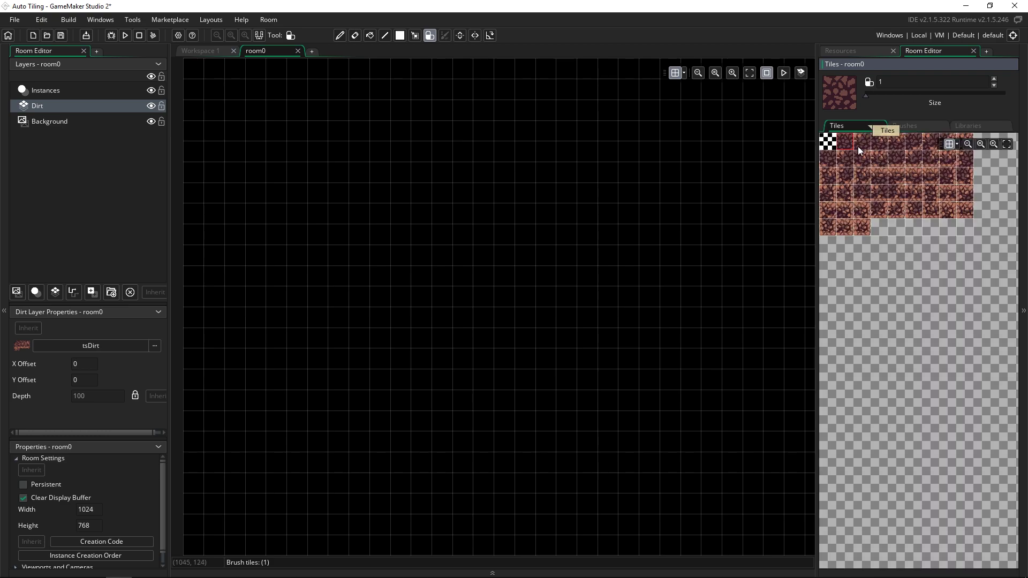
pyautogui.click(421, 172)
pyautogui.click(913, 193)
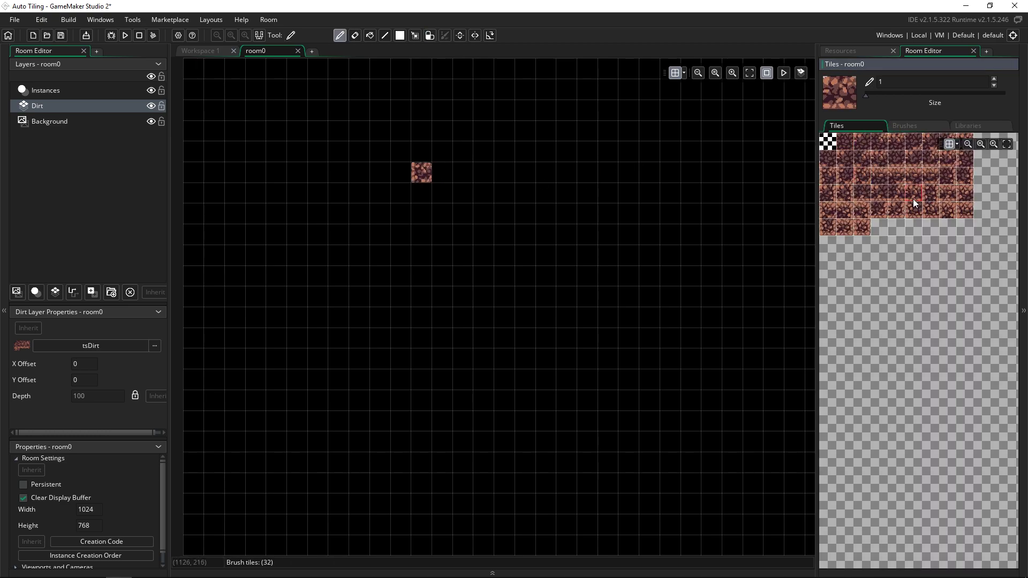
pyautogui.moveTo(504, 193); pyautogui.dragTo(515, 217)
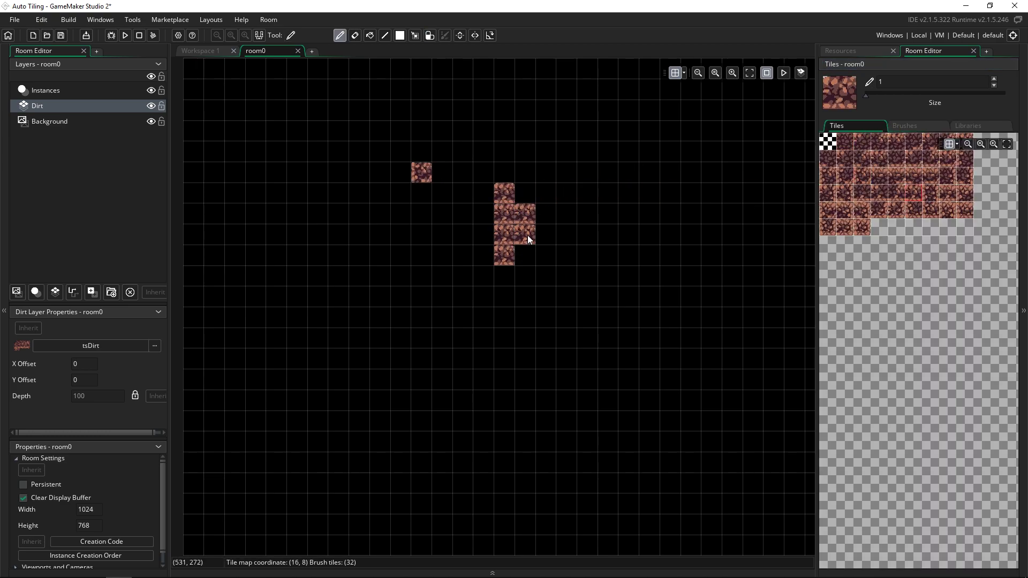
pyautogui.hotkey('ctrl', 'z')
pyautogui.hotkey('ctrl', 'z')
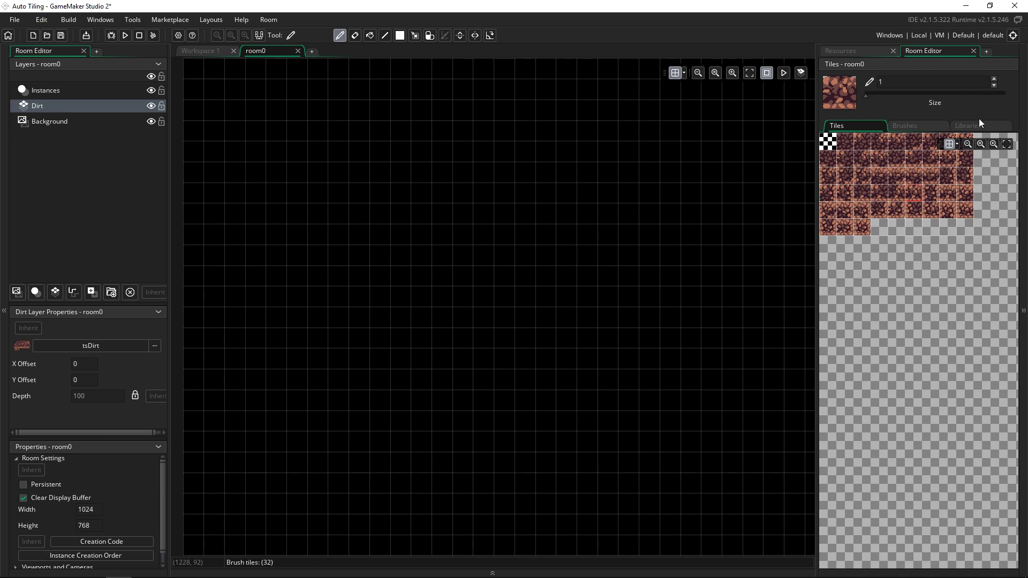
pyautogui.click(977, 126)
pyautogui.click(885, 151)
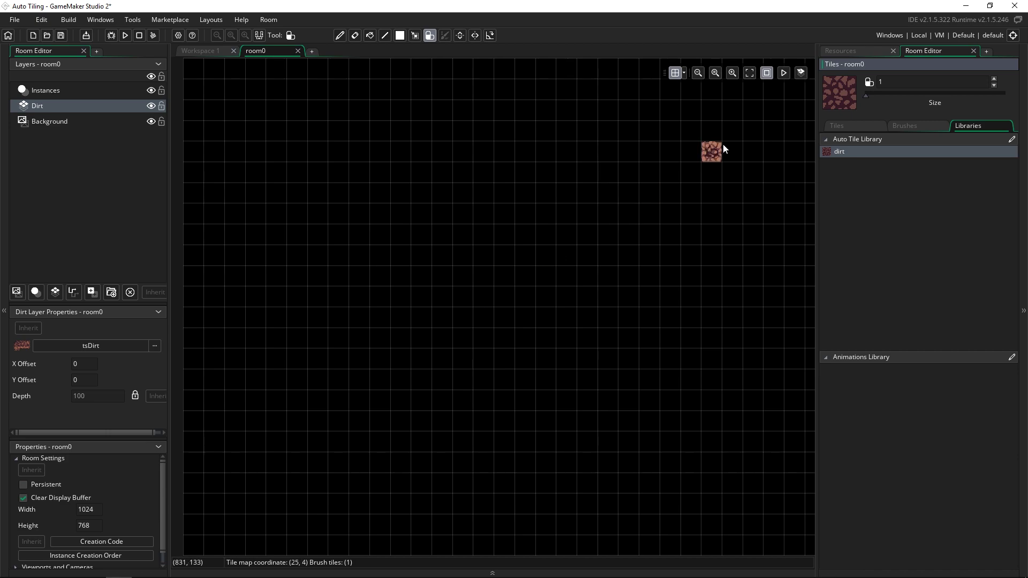
# Fit room0 to view, then paint a dirt strip, a long tile chain and a top-left tile.
pyautogui.click(751, 74)
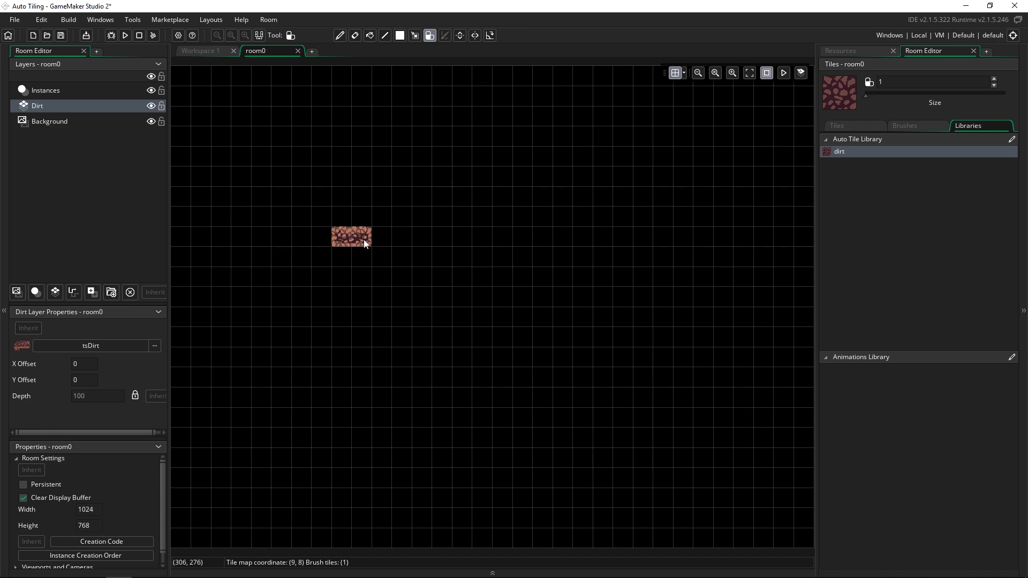
pyautogui.moveTo(366, 238)
pyautogui.mouseDown()
pyautogui.moveTo(383, 254)
pyautogui.moveTo(345, 257)
pyautogui.moveTo(344, 279)
pyautogui.moveTo(327, 290)
pyautogui.mouseUp()
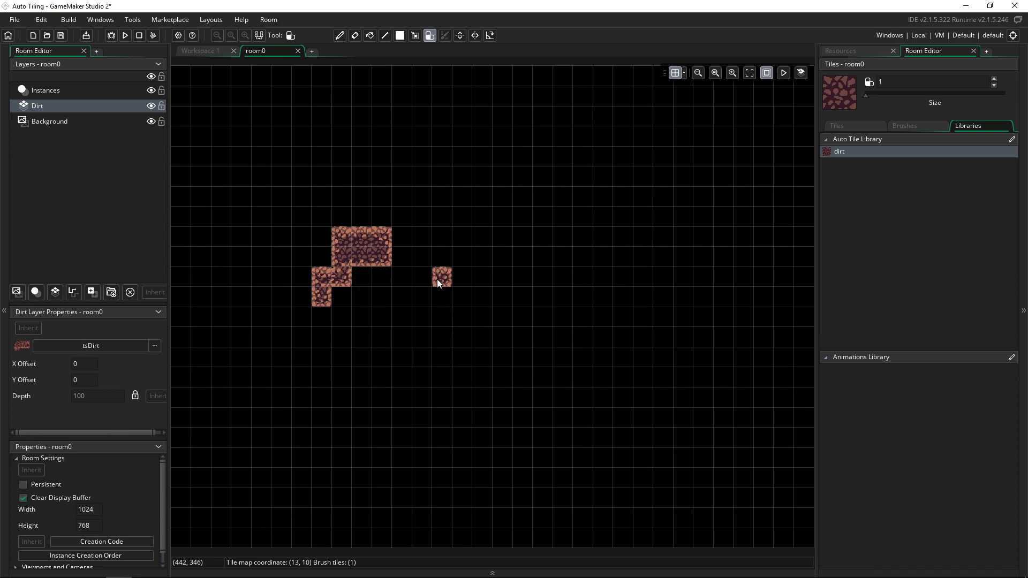
pyautogui.moveTo(222, 97)
pyautogui.mouseDown()
pyautogui.moveTo(426, 108)
pyautogui.moveTo(519, 351)
pyautogui.moveTo(260, 282)
pyautogui.moveTo(456, 173)
pyautogui.moveTo(500, 240)
pyautogui.moveTo(415, 214)
pyautogui.mouseUp()
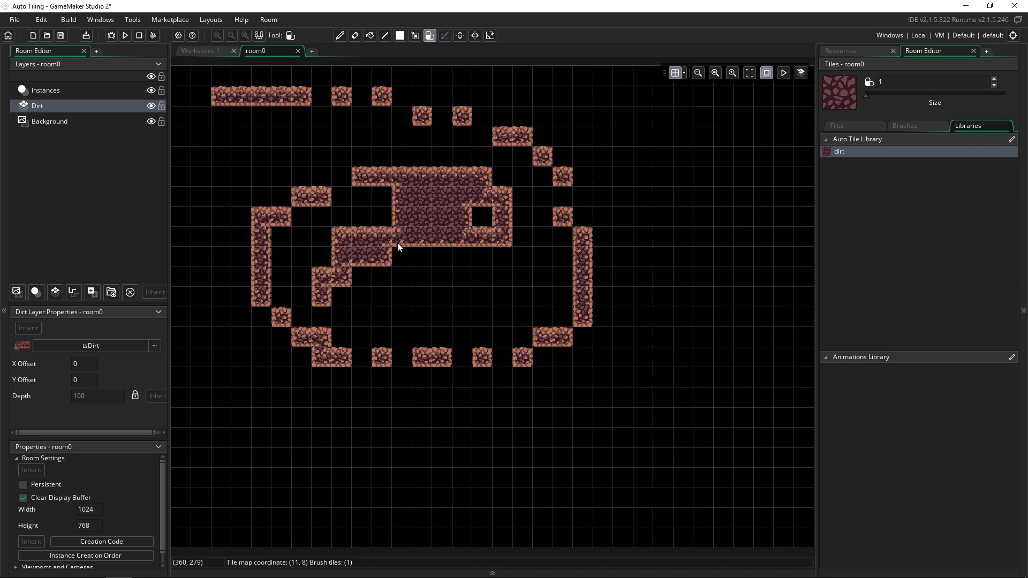
pyautogui.click(223, 120)
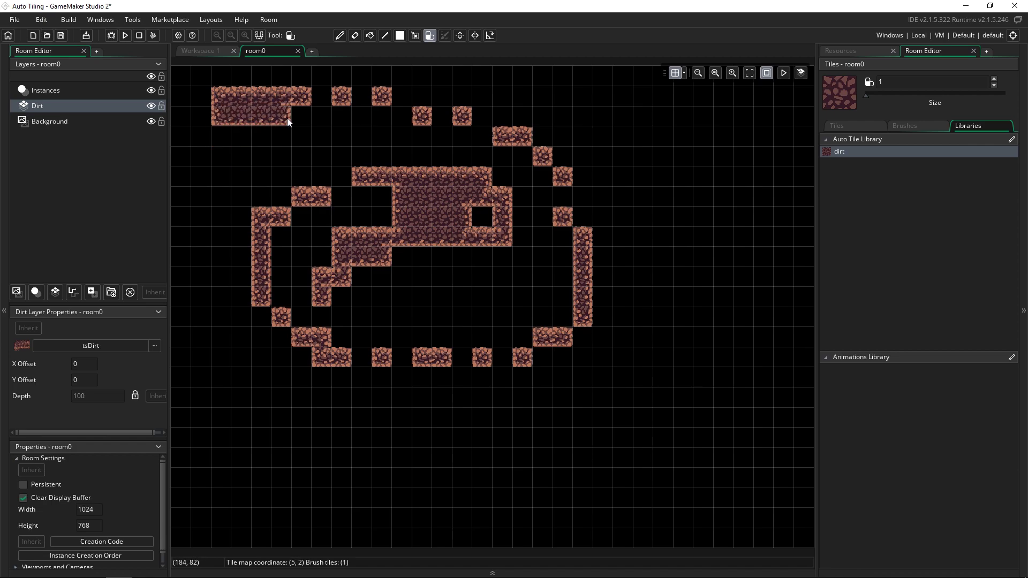
# Extend the top-left strip with stepped dirt tiles downward, erasing one stray tile.
pyautogui.keyDown('ctrl'); pyautogui.scroll(3, 297, 124); pyautogui.keyUp('ctrl')
pyautogui.scroll(-2, 332, 225)
pyautogui.click(353, 270)
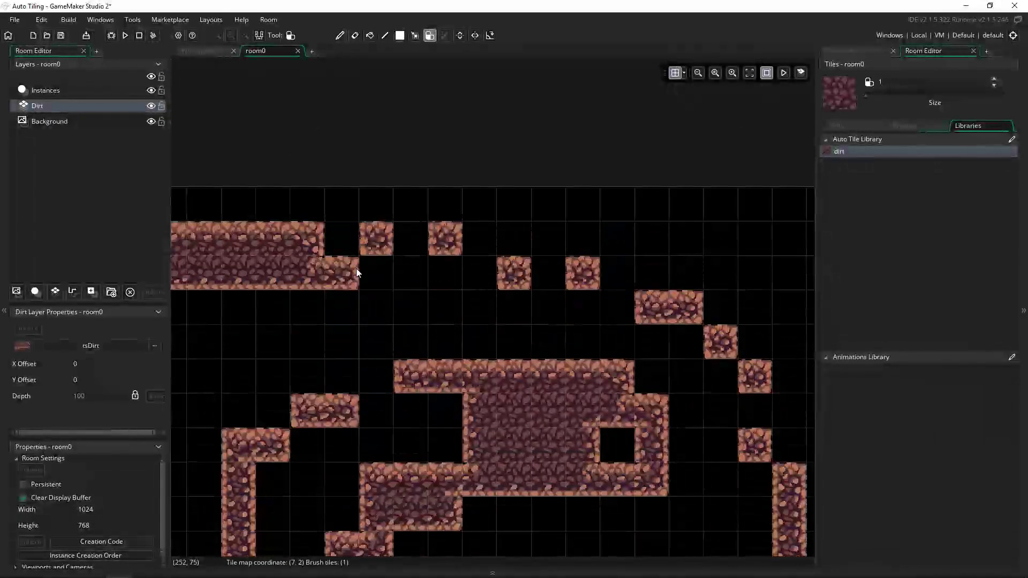
pyautogui.rightClick(329, 278)
pyautogui.keyDown('shift'); pyautogui.hscroll(-3, 397, 271); pyautogui.keyUp('shift')
pyautogui.scroll(1, 390, 281)
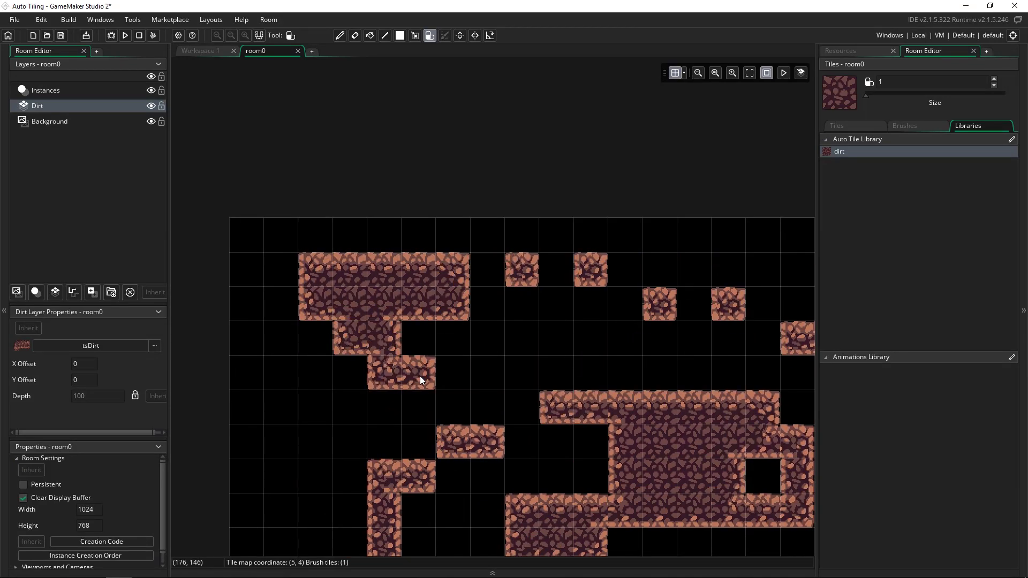
pyautogui.click(446, 394)
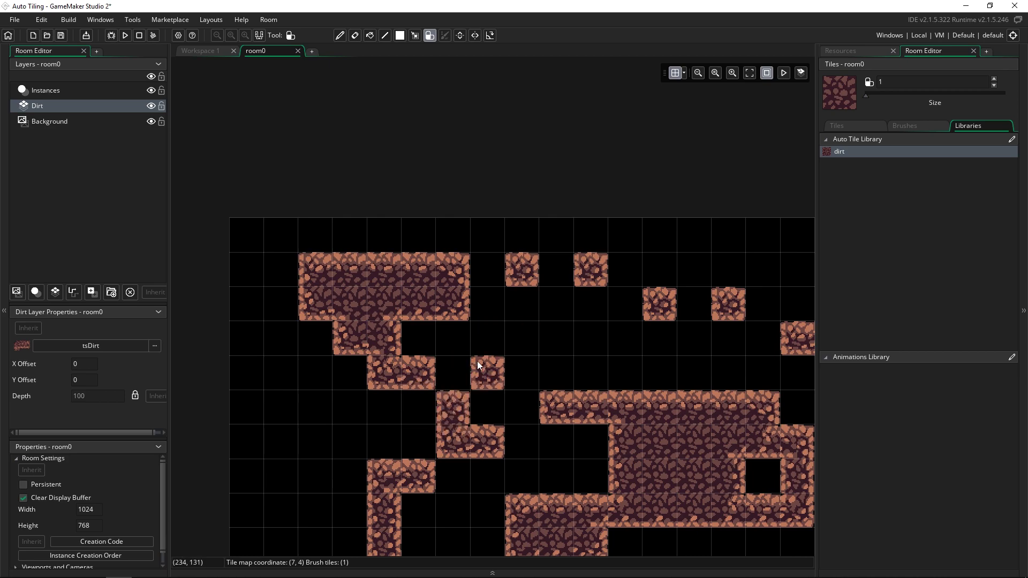
pyautogui.scroll(-1, 541, 342)
pyautogui.scroll(-1, 540, 343)
pyautogui.click(539, 343)
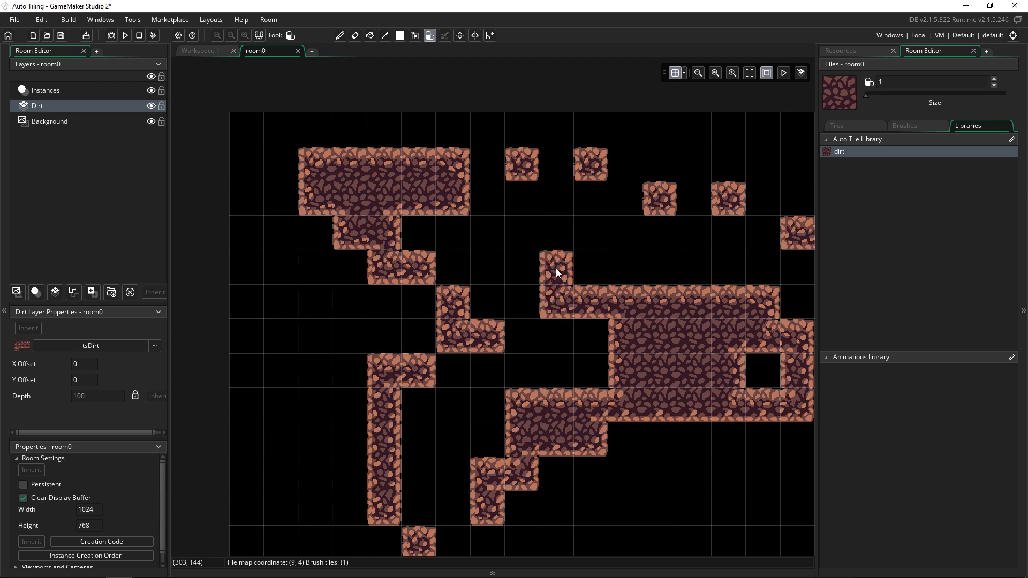
# Paint a dirt row joining the central block, merge the diagonal, and fill the block's hole.
pyautogui.moveTo(556, 268)
pyautogui.mouseDown()
pyautogui.moveTo(680, 265)
pyautogui.moveTo(653, 248)
pyautogui.mouseUp()
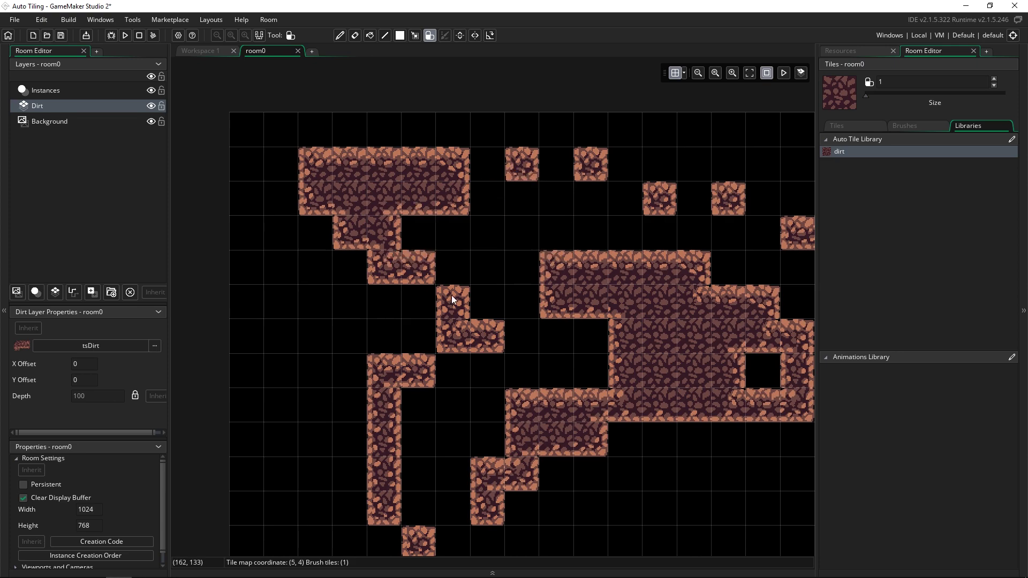
pyautogui.moveTo(423, 255)
pyautogui.mouseDown()
pyautogui.moveTo(443, 232)
pyautogui.moveTo(444, 258)
pyautogui.moveTo(432, 241)
pyautogui.mouseUp()
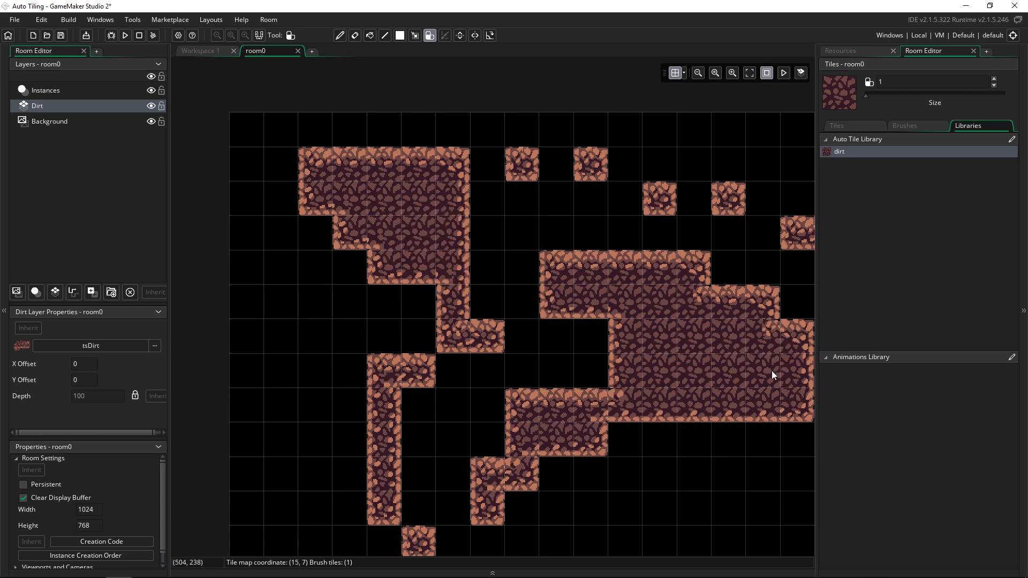
pyautogui.click(760, 381)
# Fit the room to view, show the tsDirt tiles, and reselect the Dirt layer with its tileset unchanged.
pyautogui.click(754, 77)
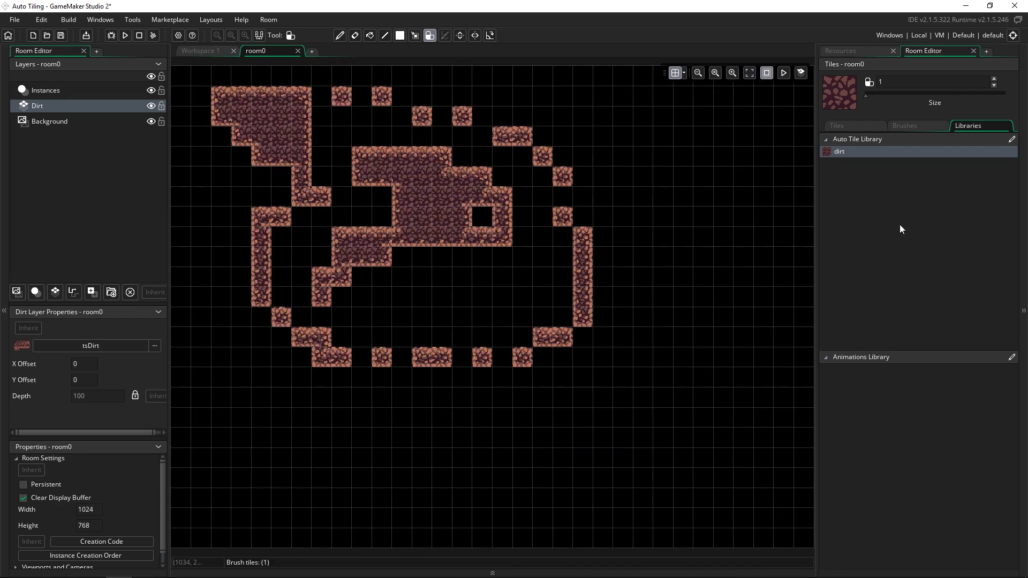
pyautogui.click(859, 156)
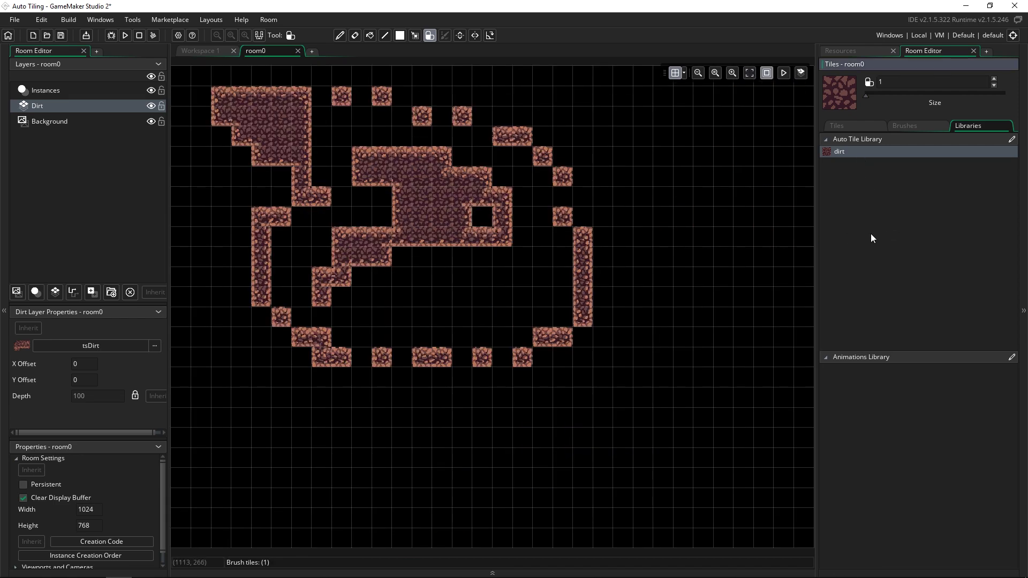
pyautogui.click(859, 126)
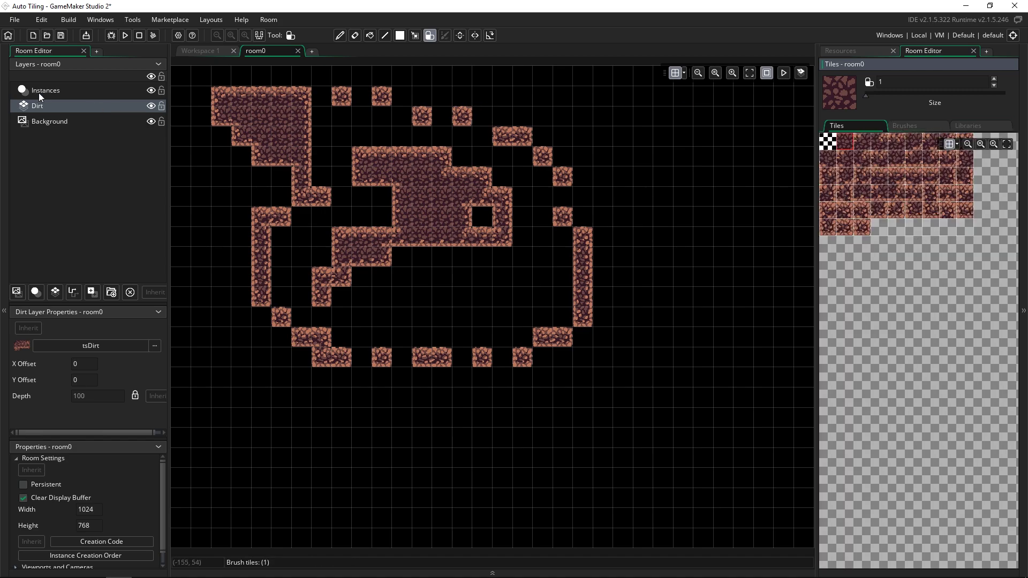
pyautogui.click(40, 107)
pyautogui.click(146, 346)
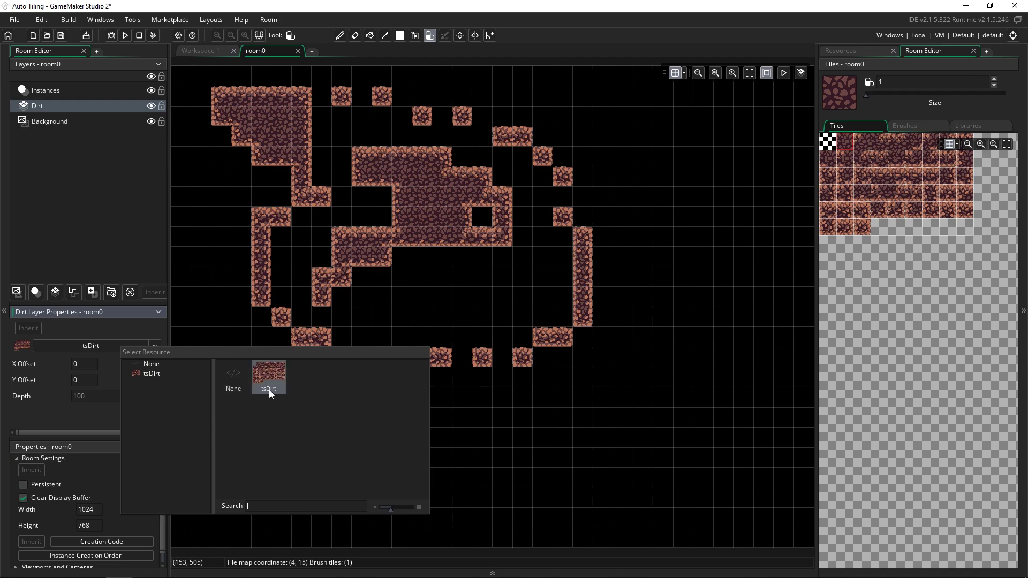
pyautogui.click(34, 223)
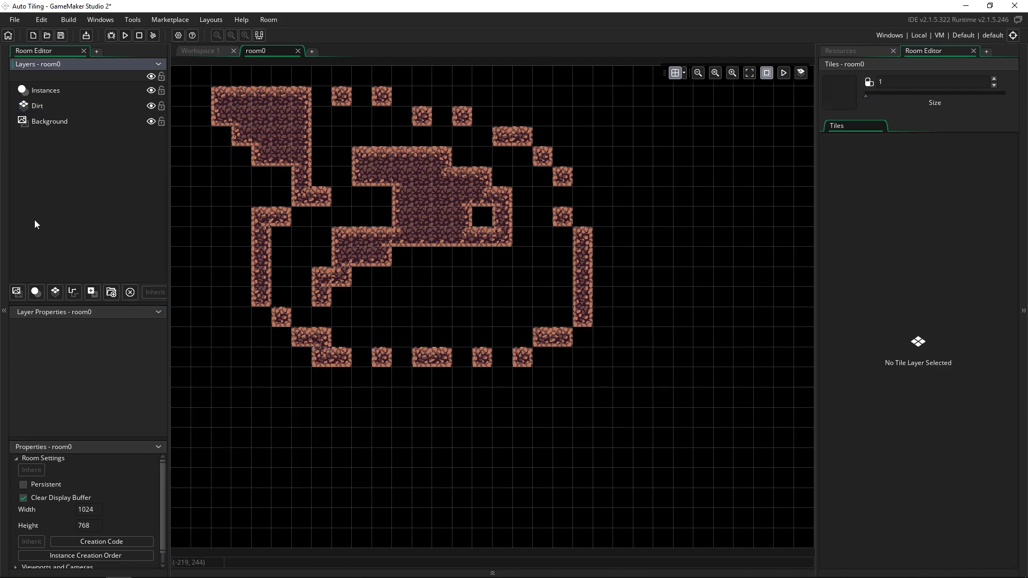
pyautogui.click(46, 108)
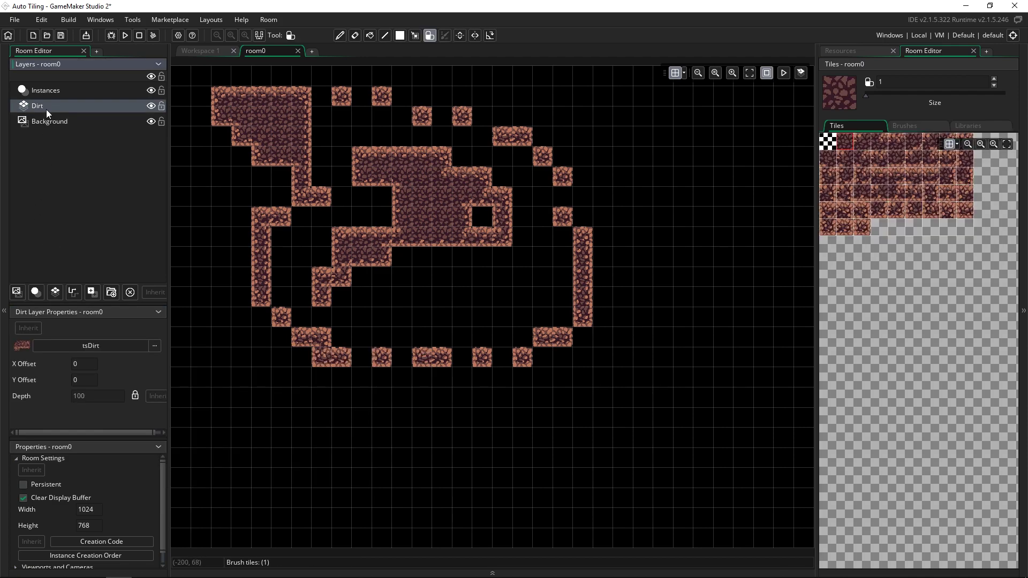